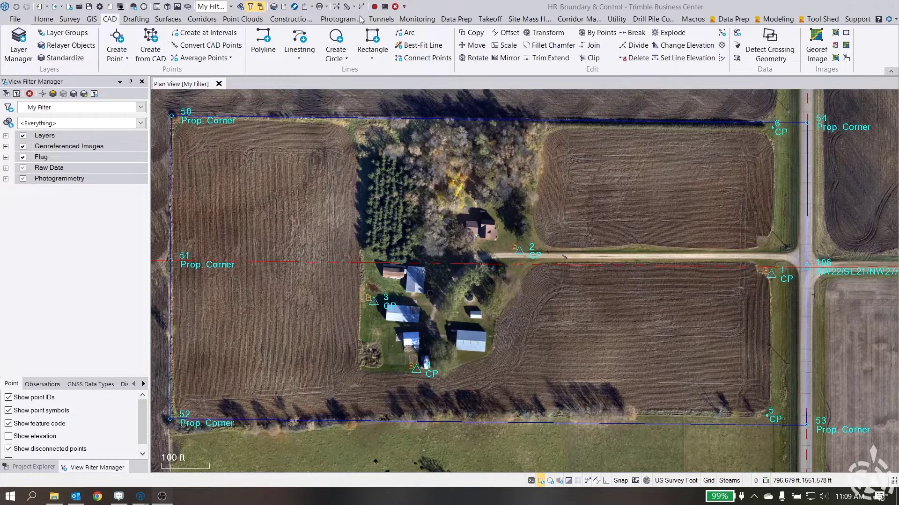
Browse the full list of additional reports available in the project, and close it without running one.
left_click(305, 9)
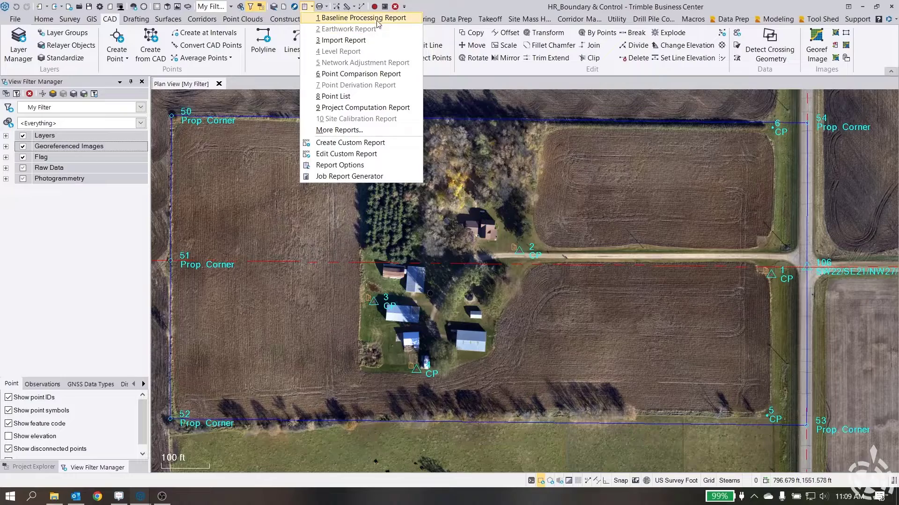
left_click(367, 132)
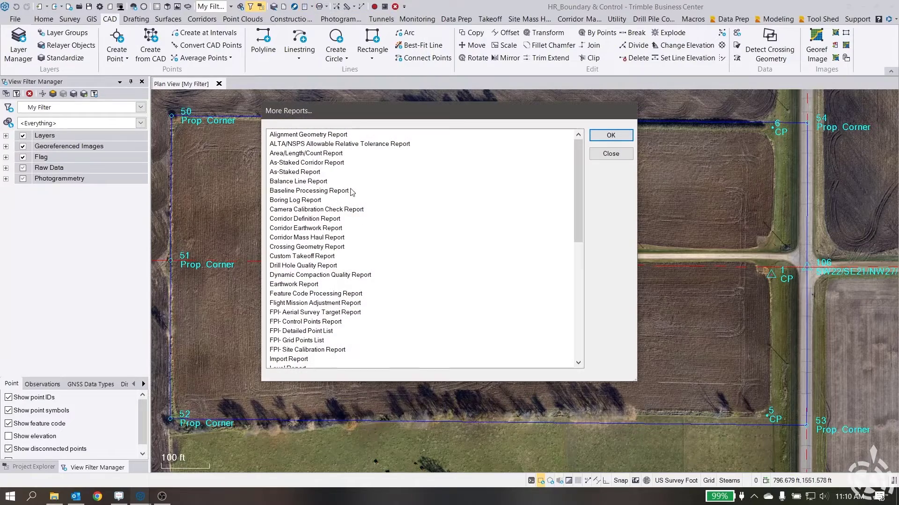
left_click(610, 154)
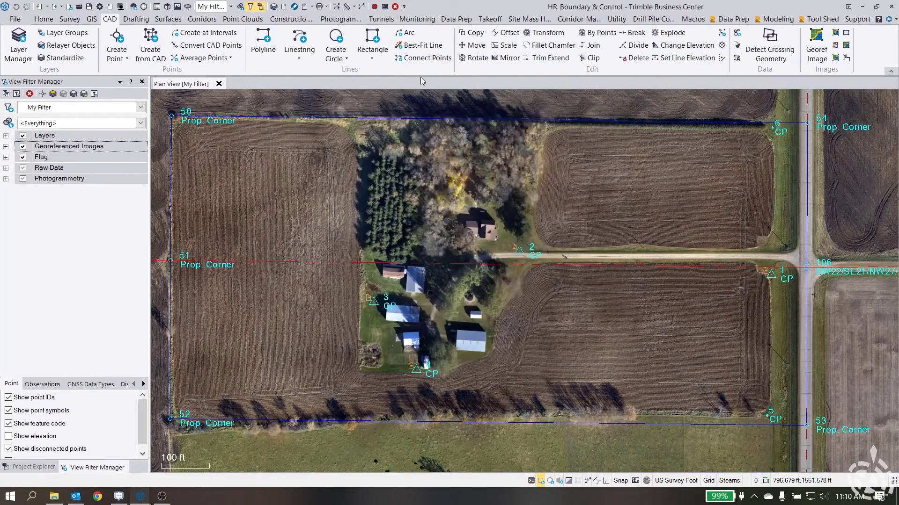
Review the header and footer settings of the Alignment Geometry Report in Report Options, and close the options.
left_click(312, 6)
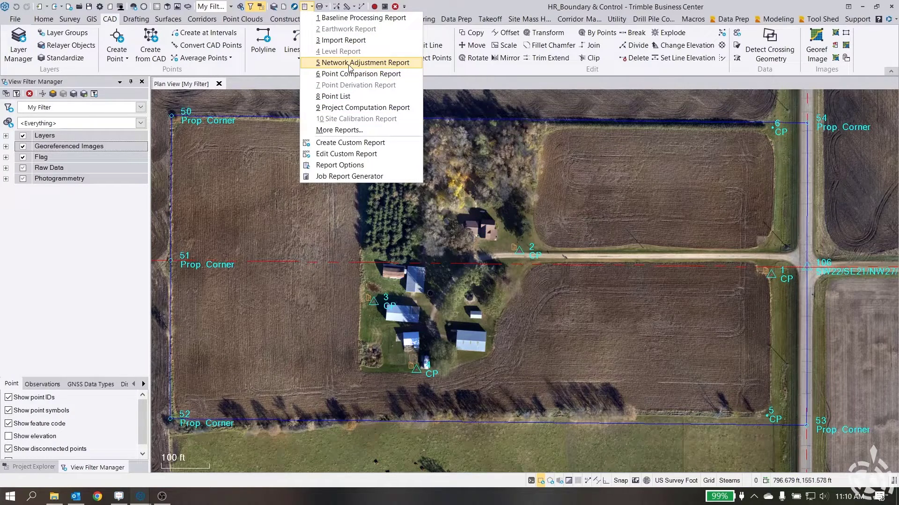
left_click(366, 177)
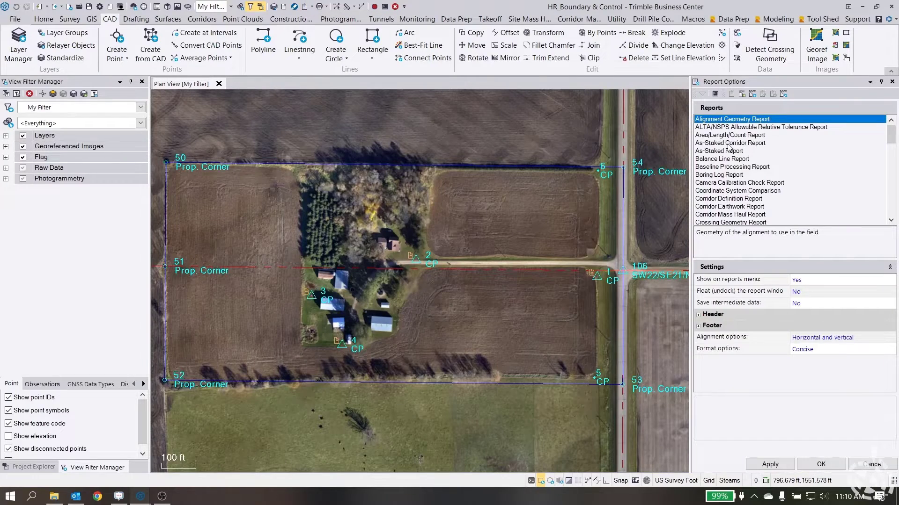
left_click(699, 318)
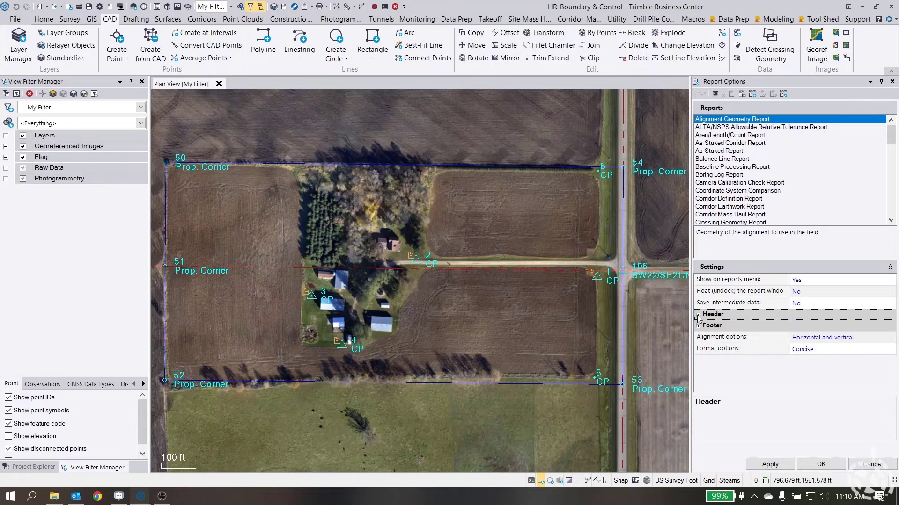
left_click(699, 318)
left_click(698, 318)
left_click(698, 327)
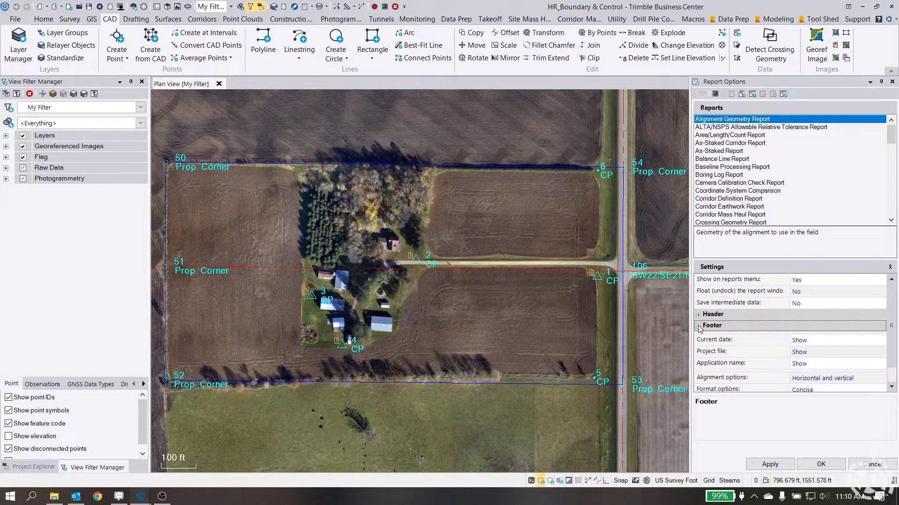
left_click(698, 327)
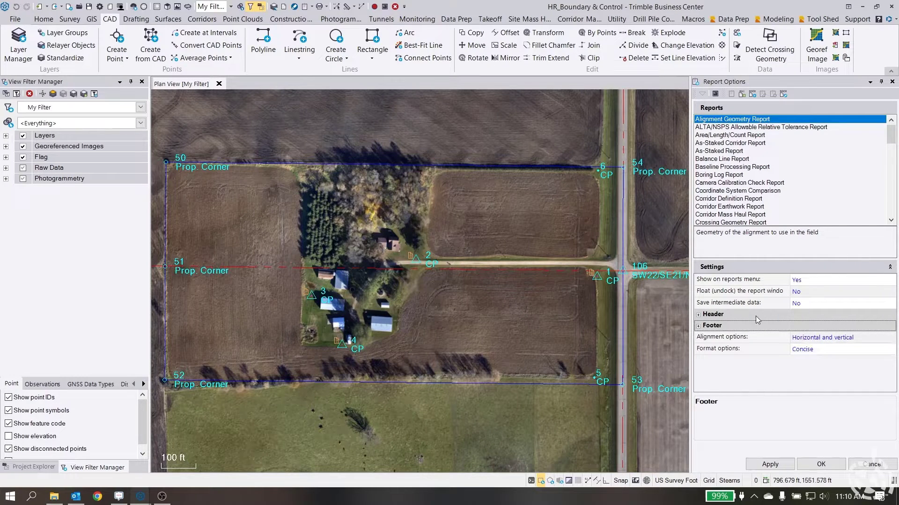
left_click(892, 81)
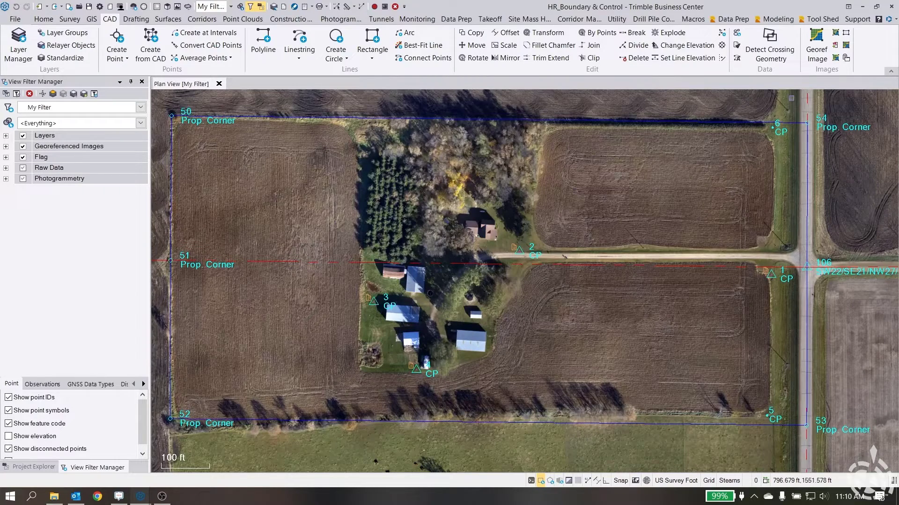
Switch to the ReportTemplates folder in File Explorer and examine the Custom Point List Report.docx template in Word.
left_click(311, 7)
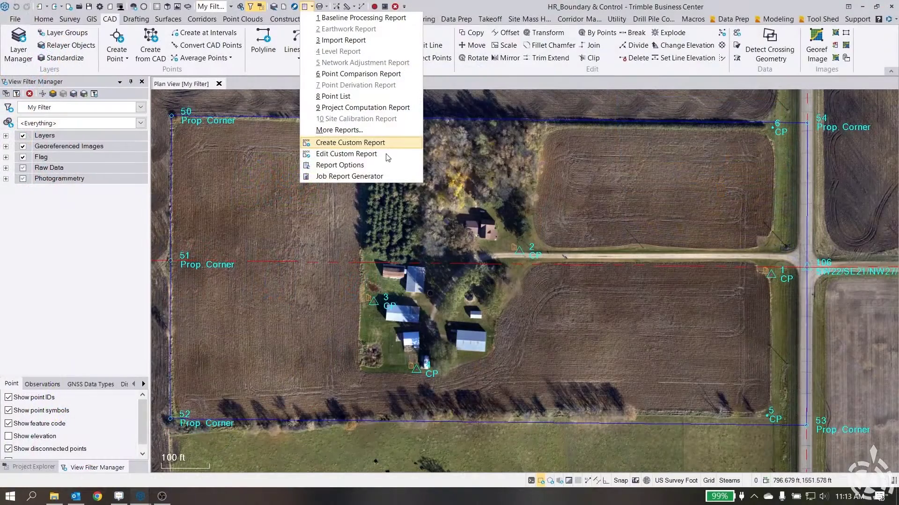
left_click(56, 499)
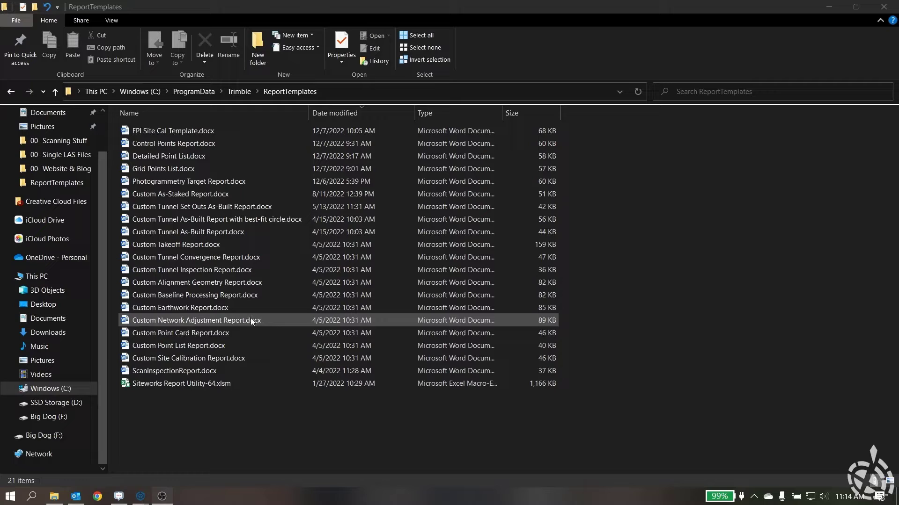
double_click(172, 347)
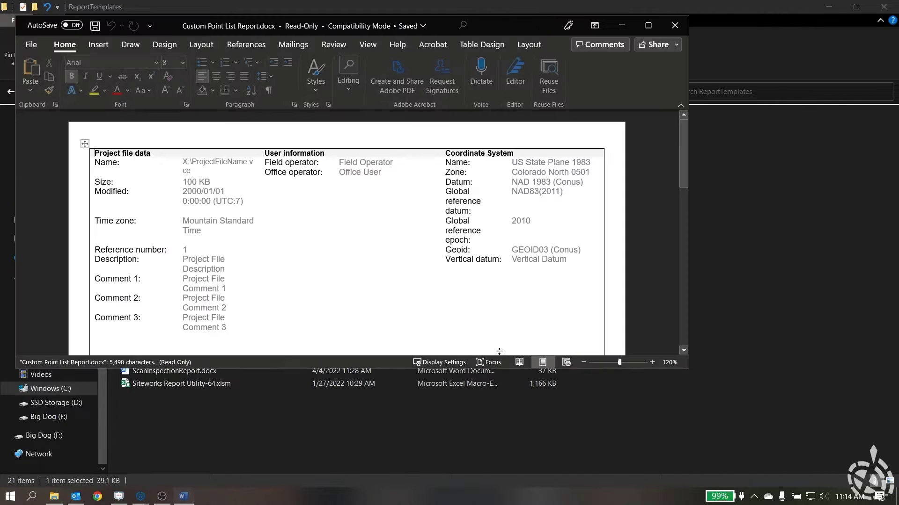
left_click(648, 26)
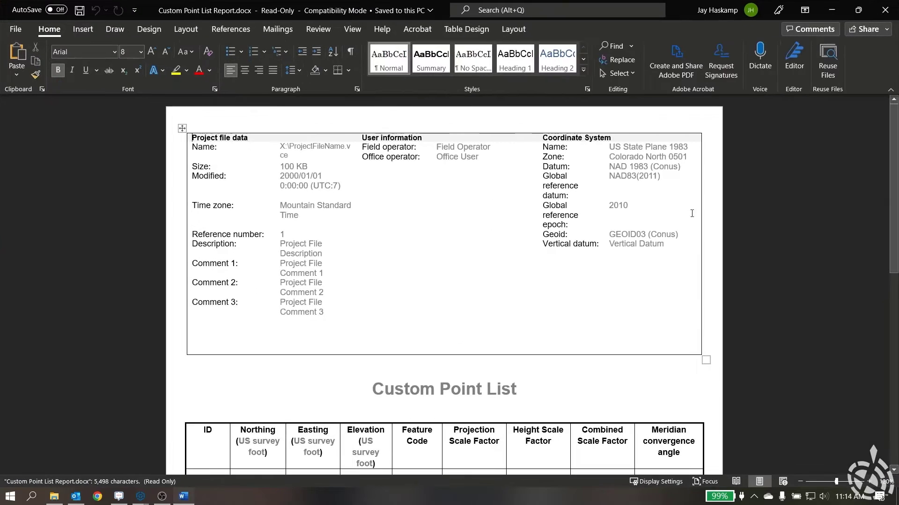
scroll(680, 312, "down", 8)
scroll(681, 312, "up", 6)
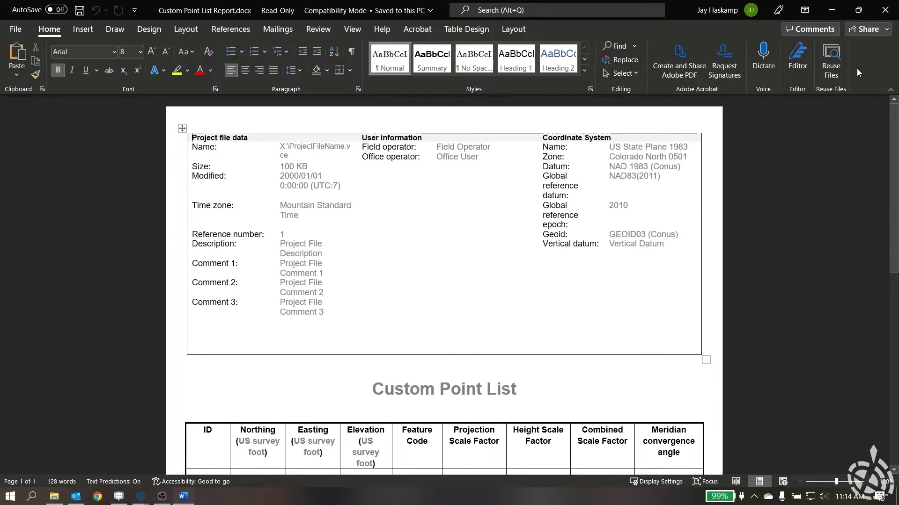
left_click(884, 9)
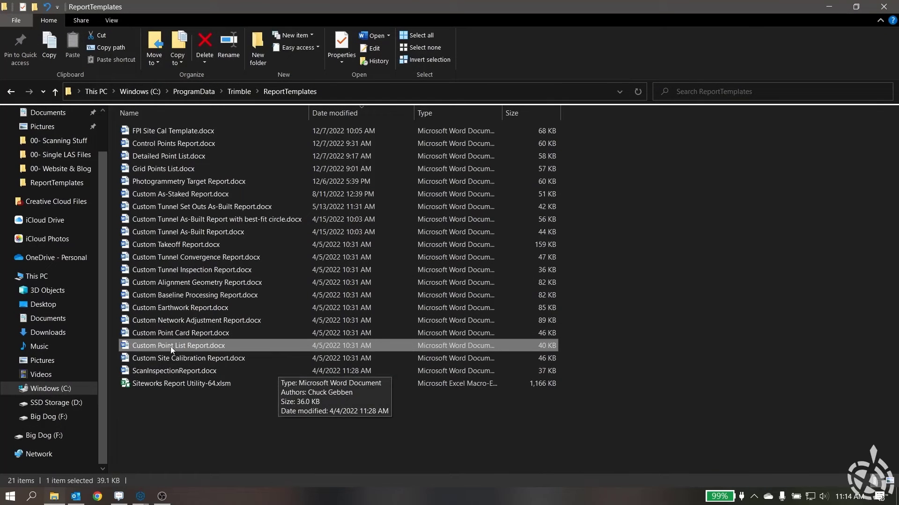
Examine the layout of the Custom Point Card Report.docx template in Word and close it.
double_click(206, 335)
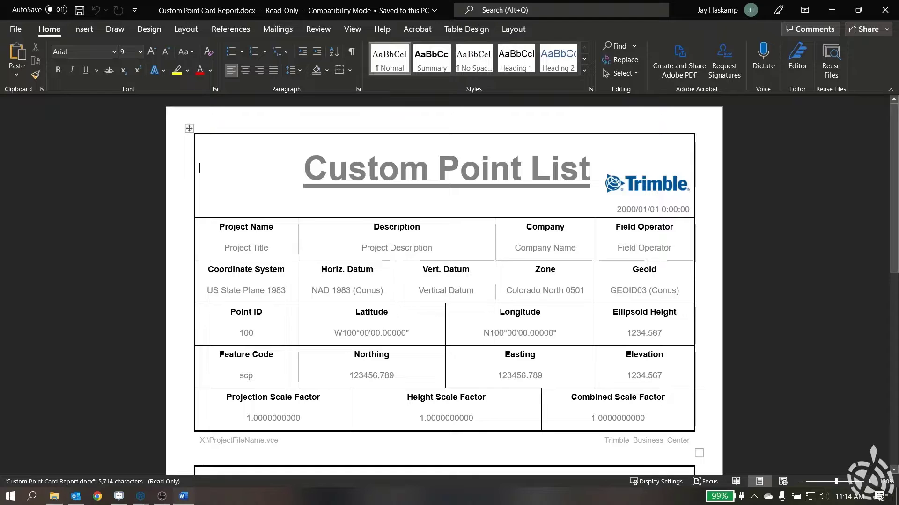
scroll(627, 262, "down", 1)
scroll(627, 262, "down", 8)
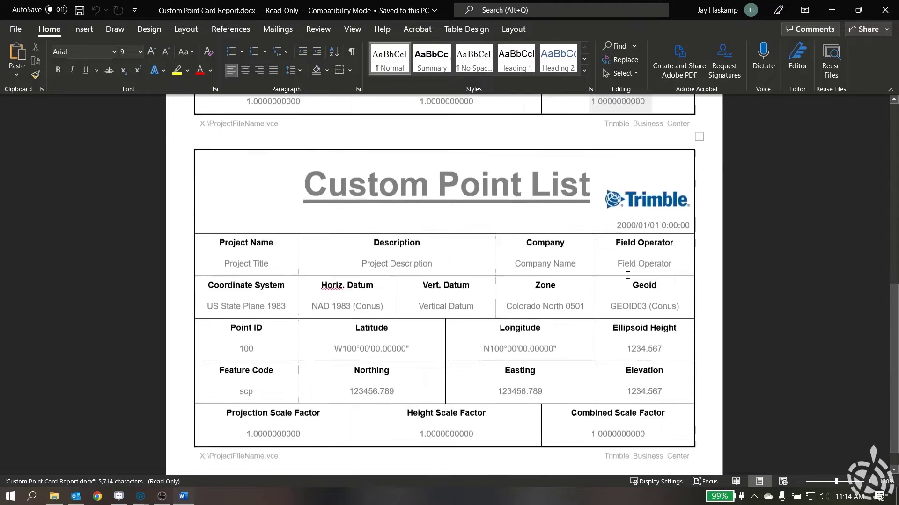
scroll(601, 280, "up", 3)
scroll(601, 280, "up", 1)
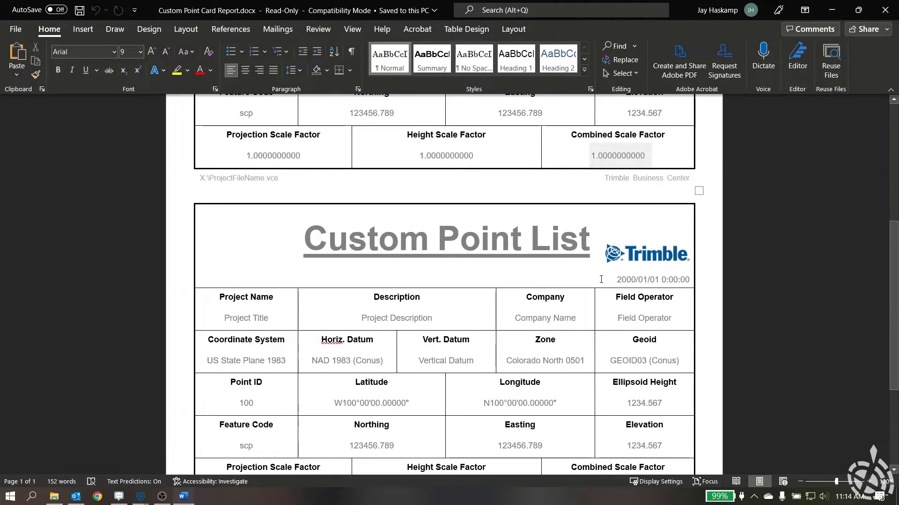
left_click(885, 9)
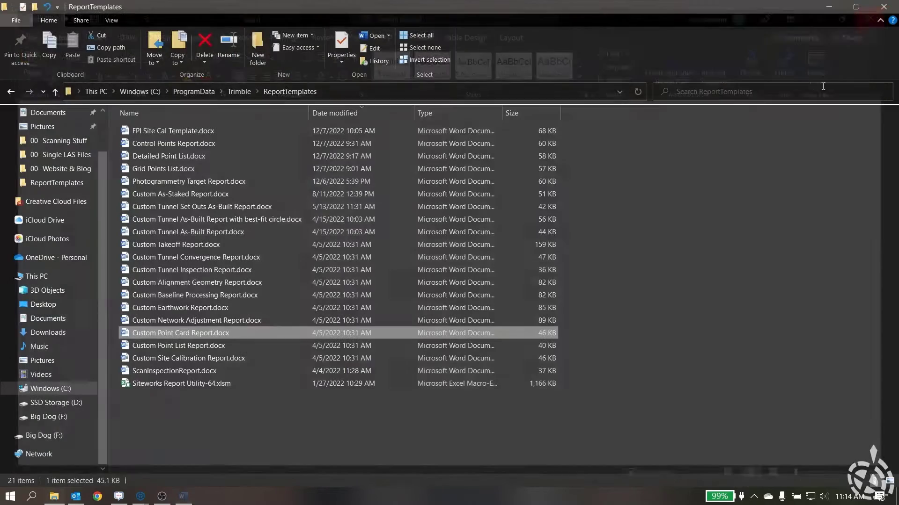
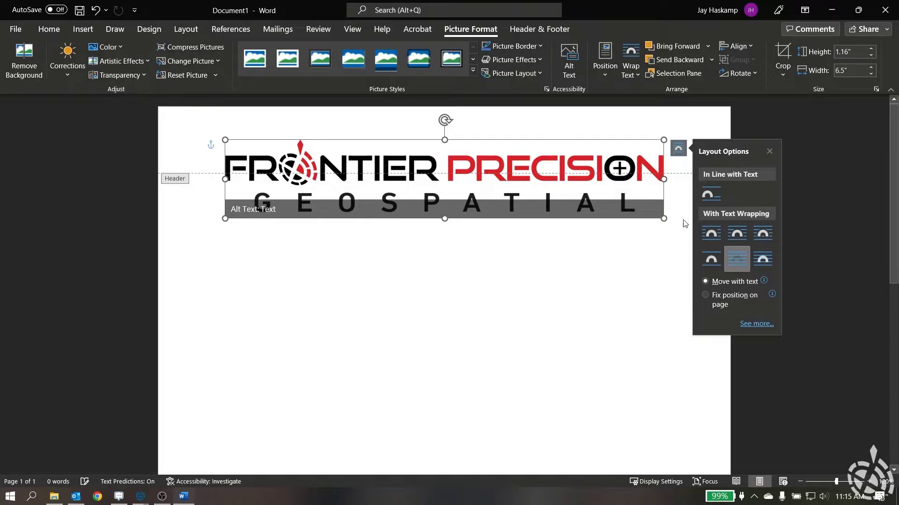
Shrink the Frontier Precision Geospatial logo, centre it near the top of the page, and leave the header.
left_click_drag(663, 219, 475, 151)
left_click_drag(414, 140, 496, 118)
double_click(494, 255)
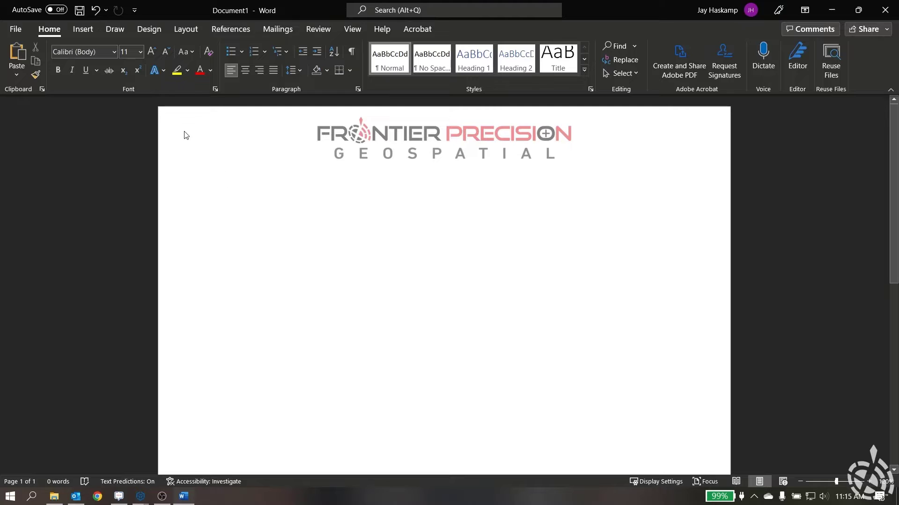
Insert a table with six columns and five rows below the logo.
left_click(83, 29)
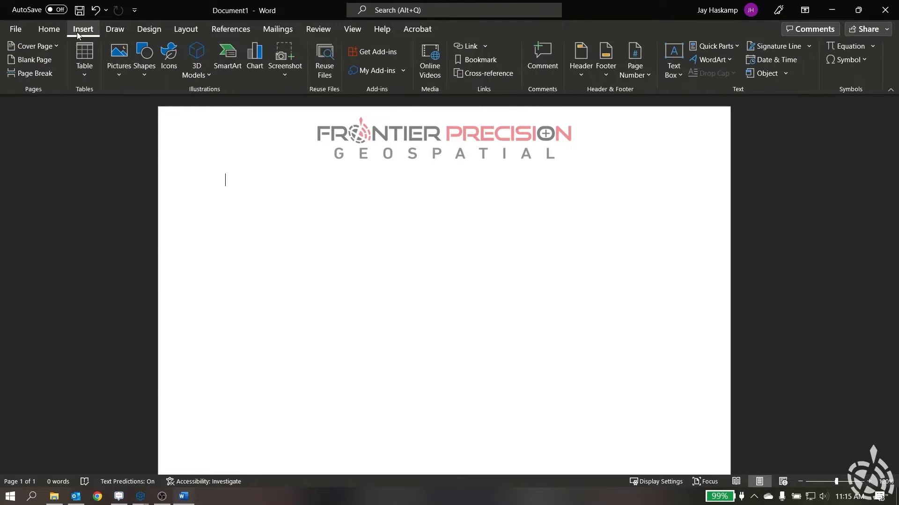
left_click(84, 58)
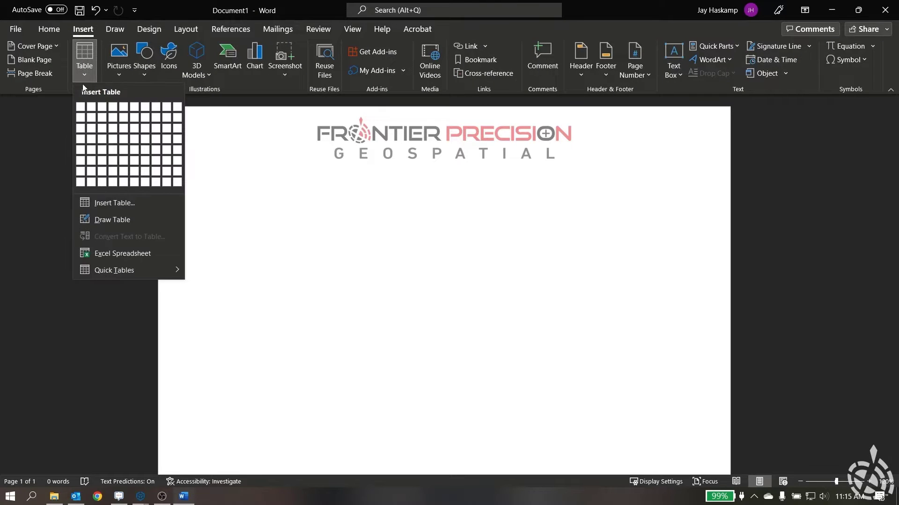
left_click(134, 150)
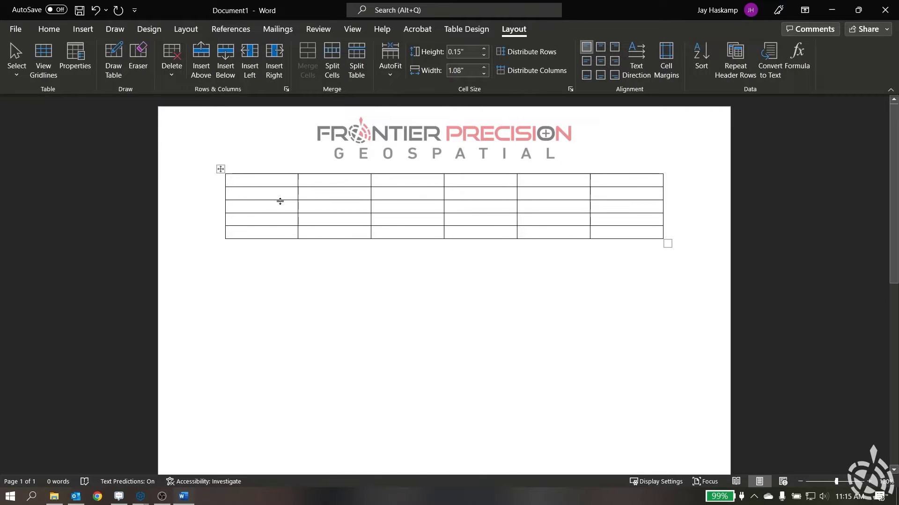
Fill the first three cells of the table's top row with Name, Date and Company, correcting the spelling of Company.
type("Name")
key("Tab")
type("FDa")
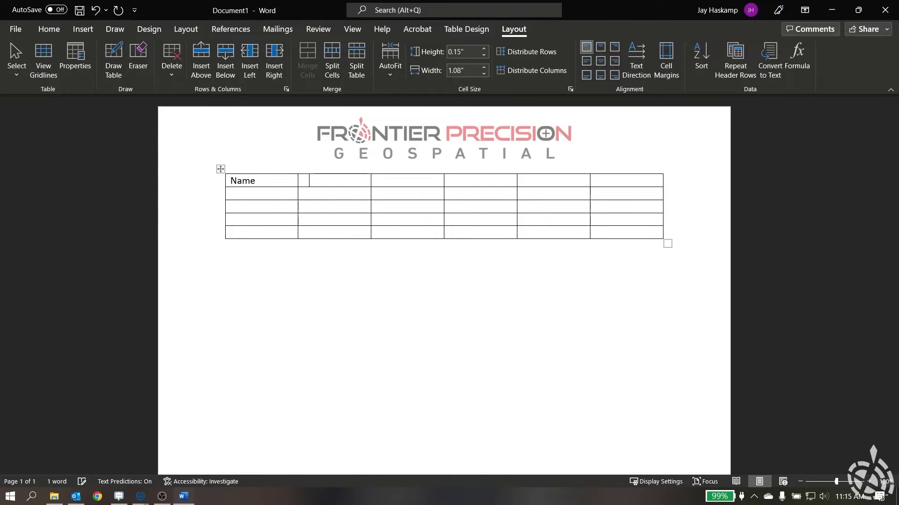
key("BackSpace")
key("BackSpace")
key("BackSpace")
type("Date")
key("Tab")
type("COmpan")
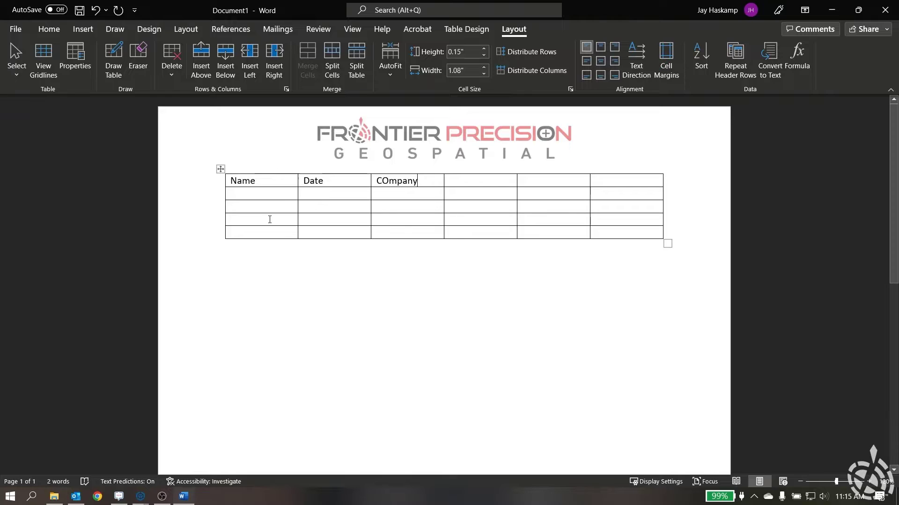
left_click_drag(250, 196, 626, 196)
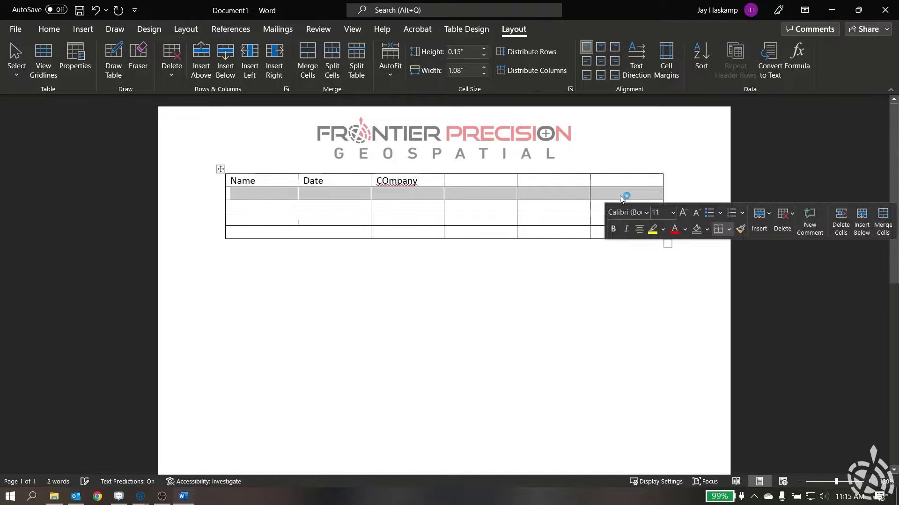
right_click(394, 182)
left_click(395, 218)
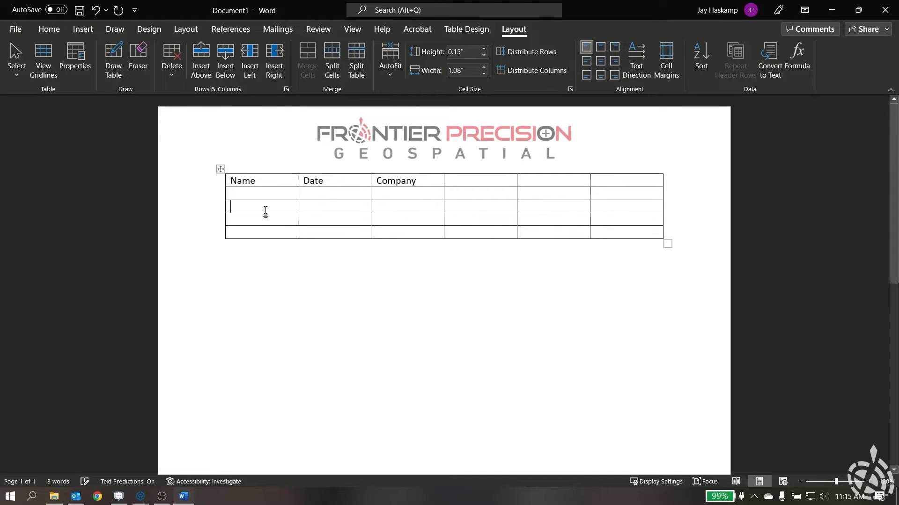
Enter Point ID, North, East and Elev in the table's third row, and close the document without saving it.
type("Point ID")
type("North")
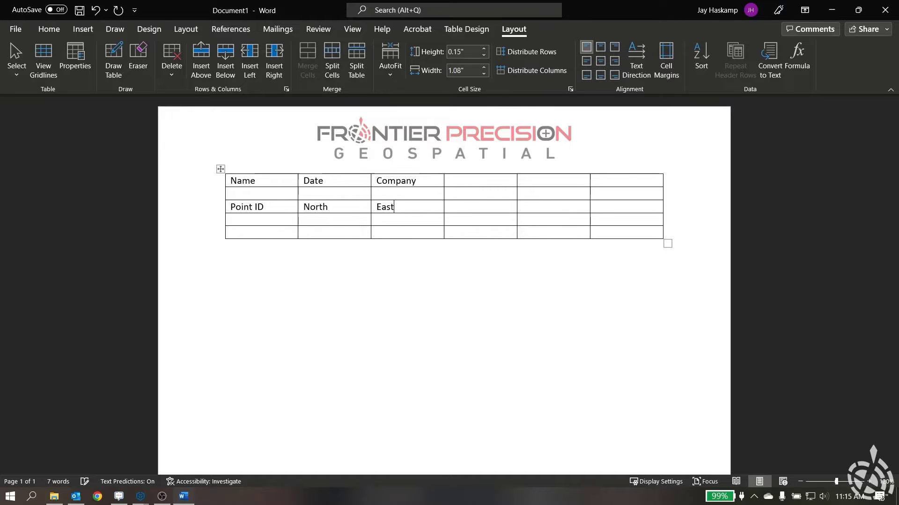
type("qElev")
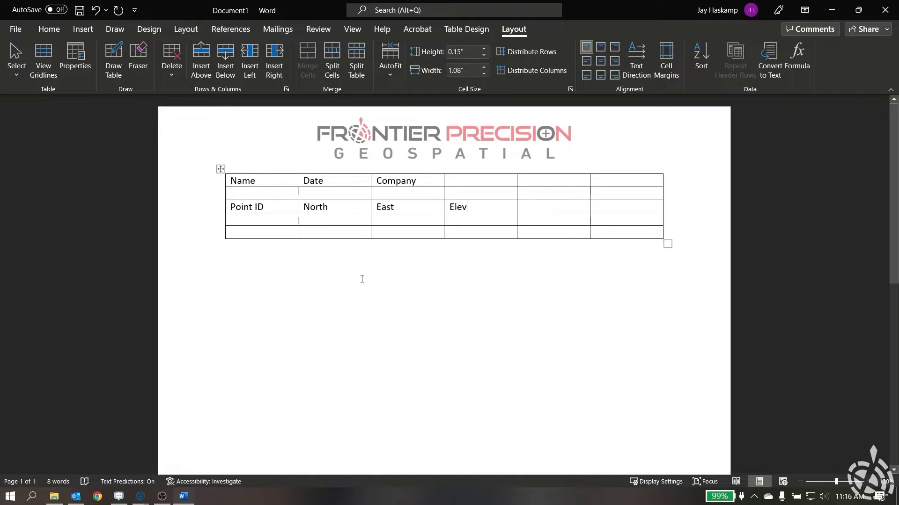
left_click(885, 10)
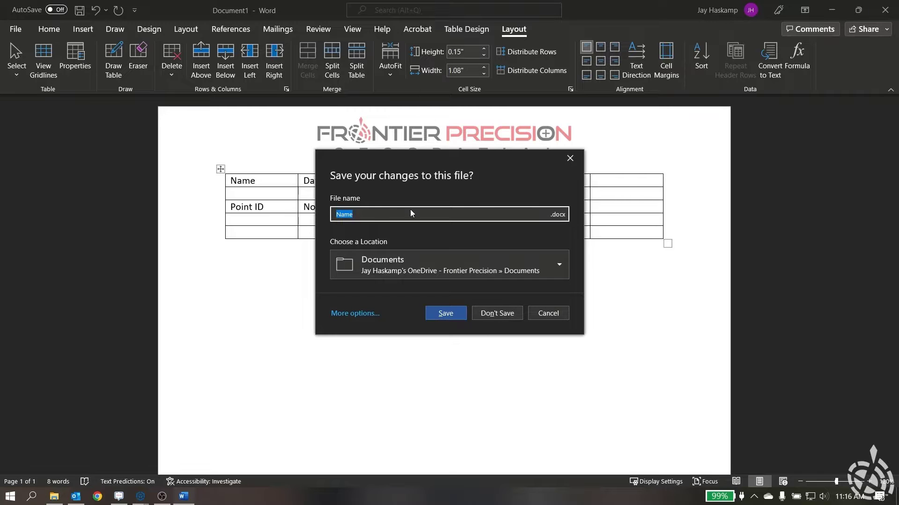
left_click(496, 316)
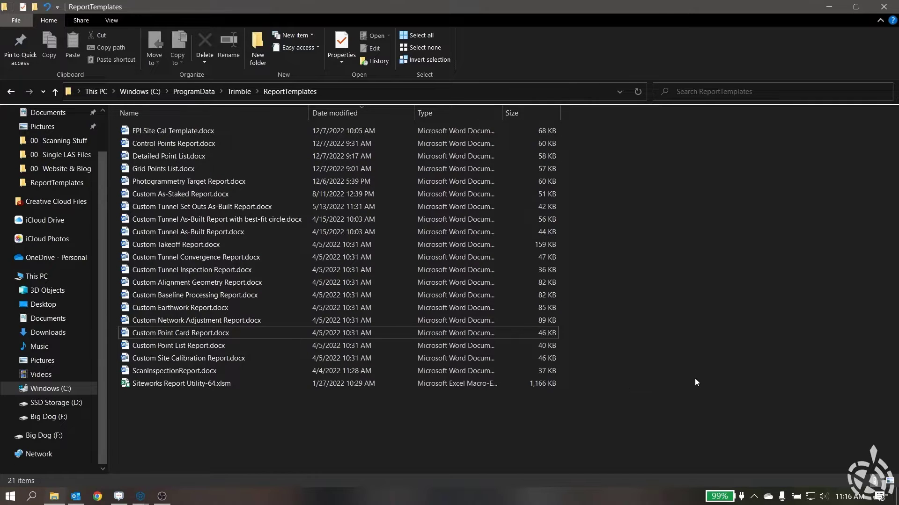
Open Photogrammetry Target Report.docx from the report templates and examine its Point ID row, date field and picture placeholders.
double_click(175, 180)
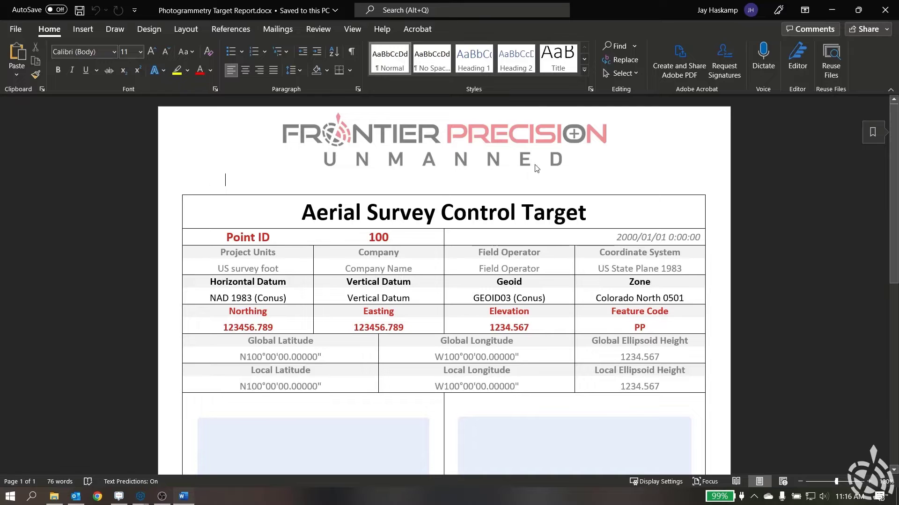
scroll(338, 164, "down", 1)
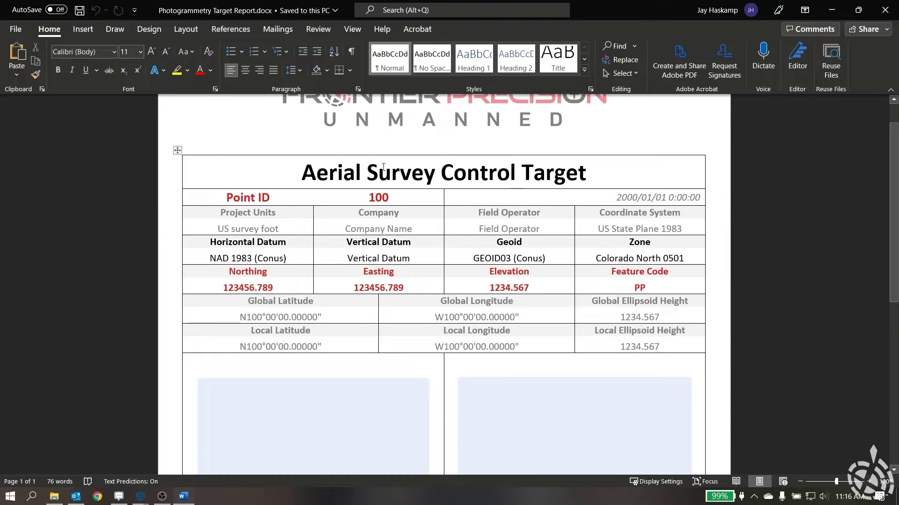
left_click_drag(180, 197, 376, 198)
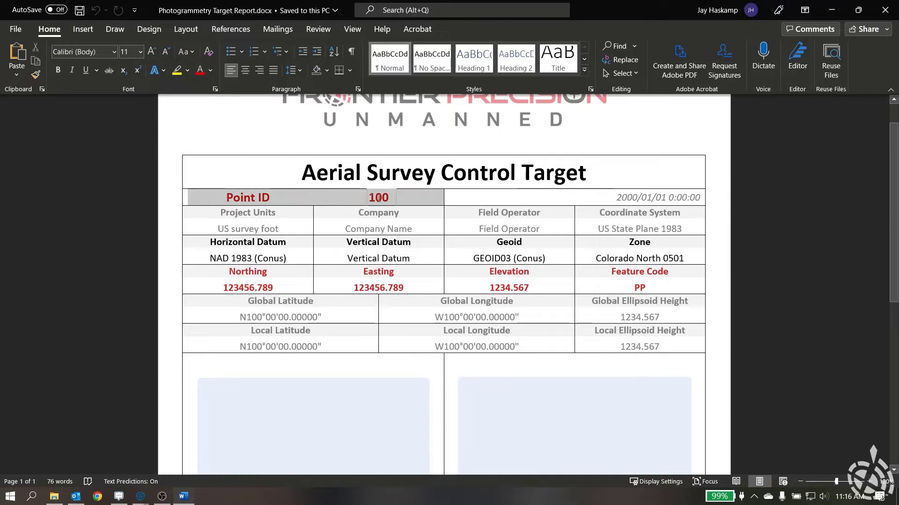
left_click(400, 199)
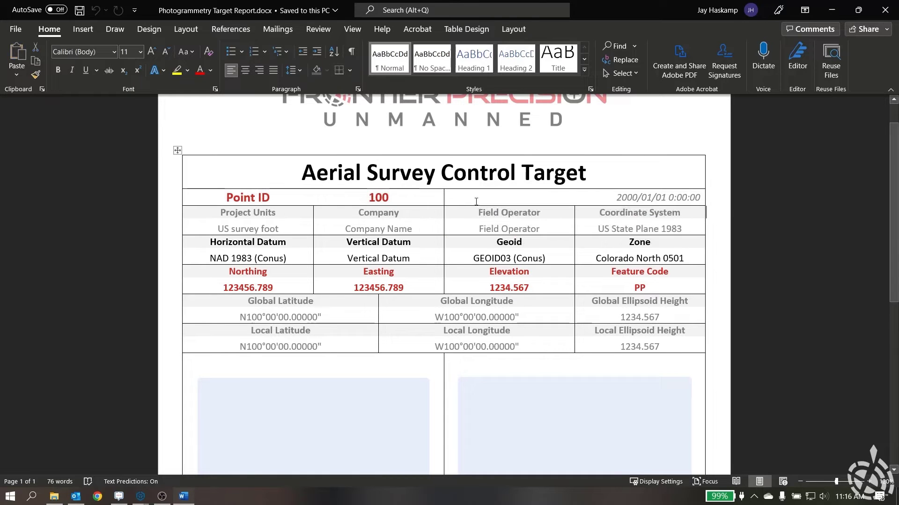
double_click(400, 199)
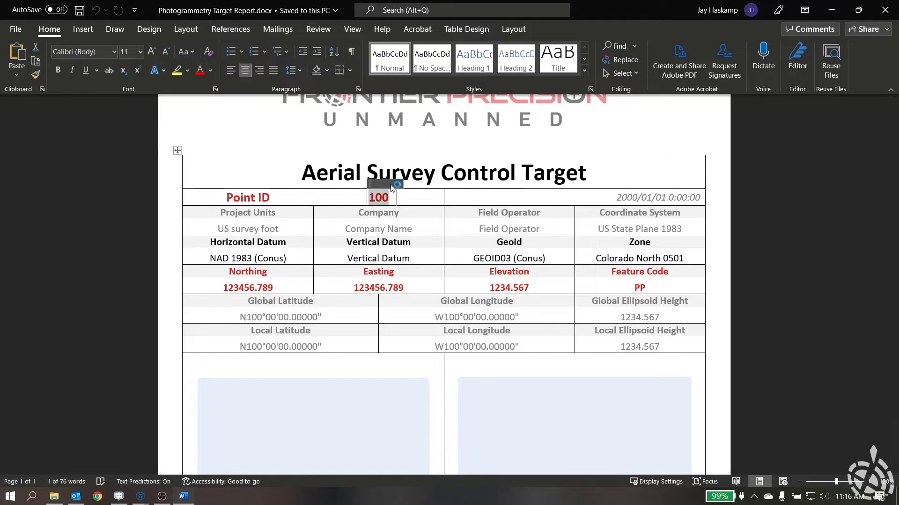
left_click(647, 193)
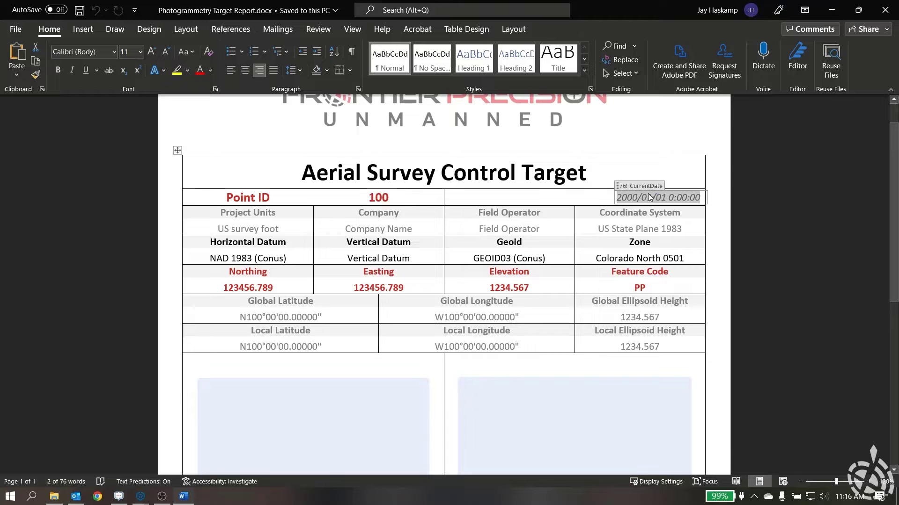
left_click(651, 201)
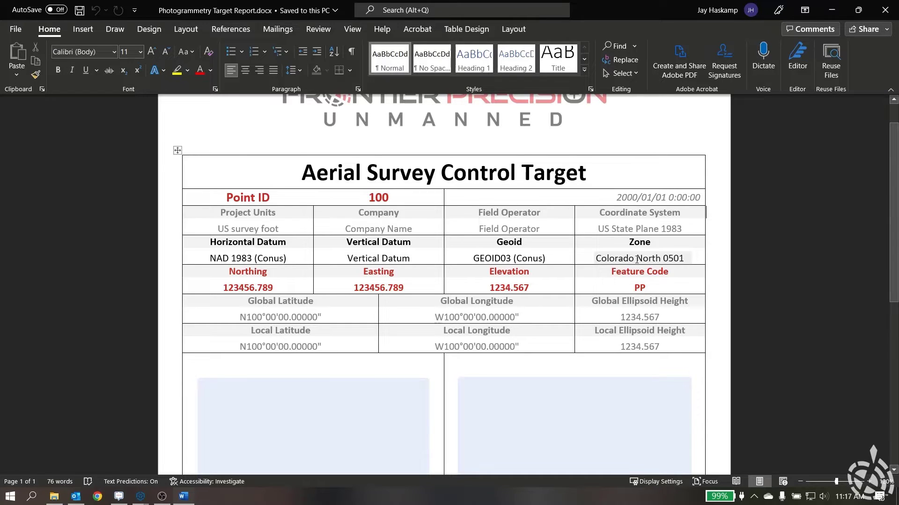
scroll(552, 244, "down", 5)
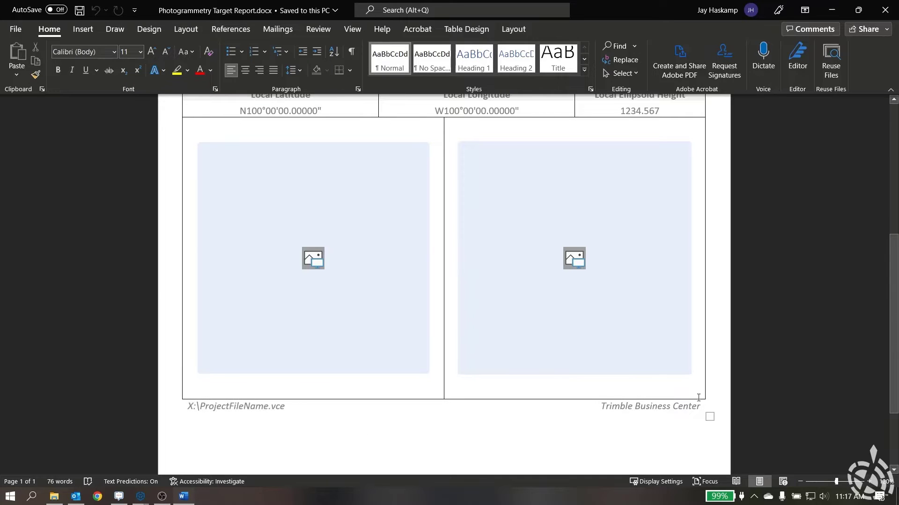
scroll(522, 353, "up", 10)
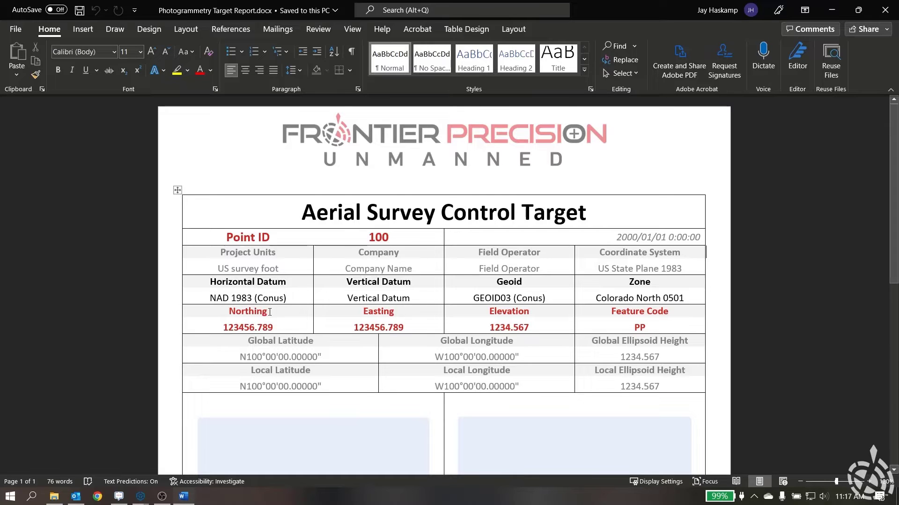
Inspect the data fields behind the project units, company, field operator, coordinate system, zone and geoid values, and close the document.
left_click(253, 270)
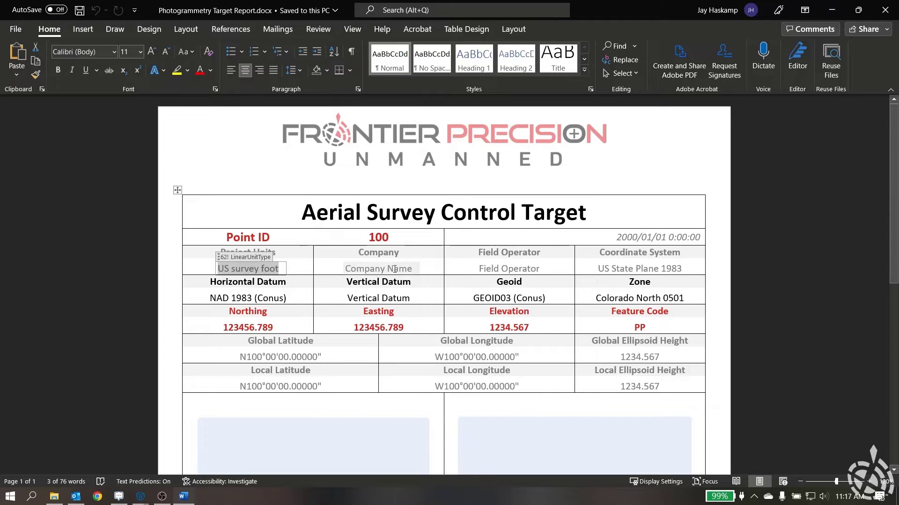
left_click(378, 269)
left_click(509, 269)
left_click(638, 269)
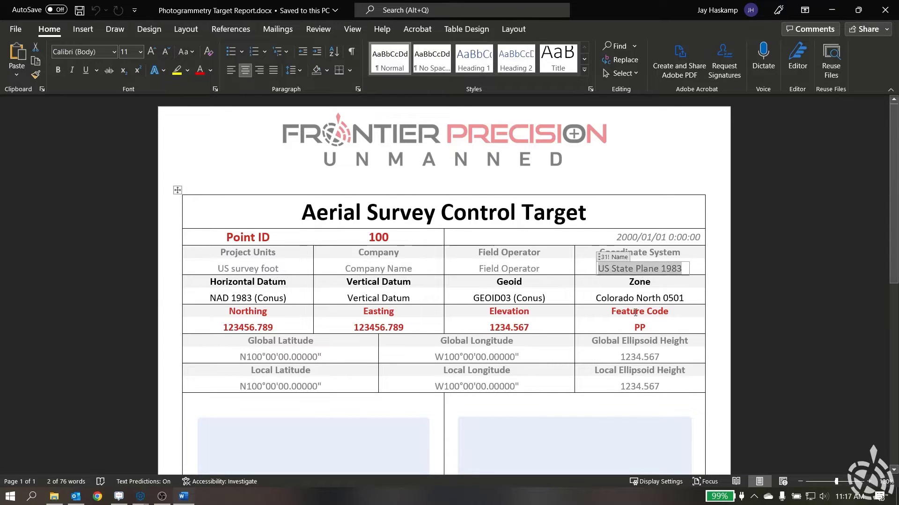
left_click(639, 298)
left_click(504, 296)
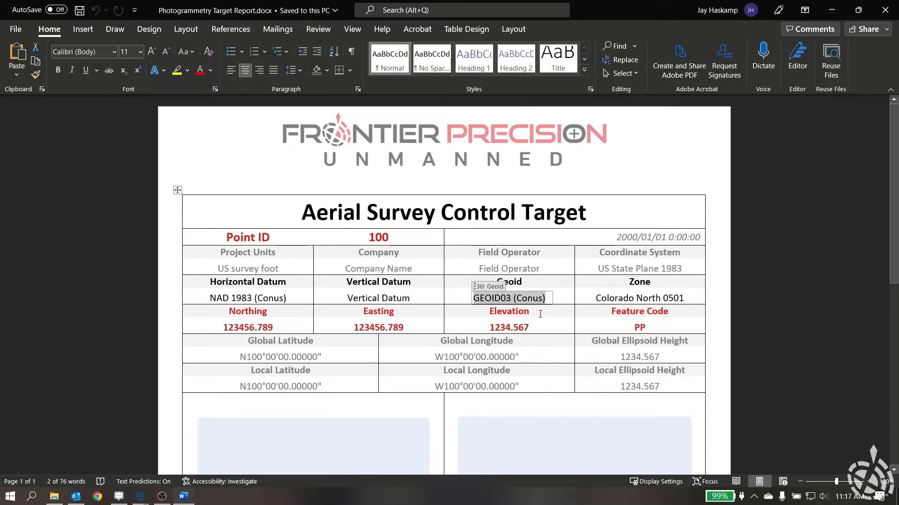
left_click(783, 225)
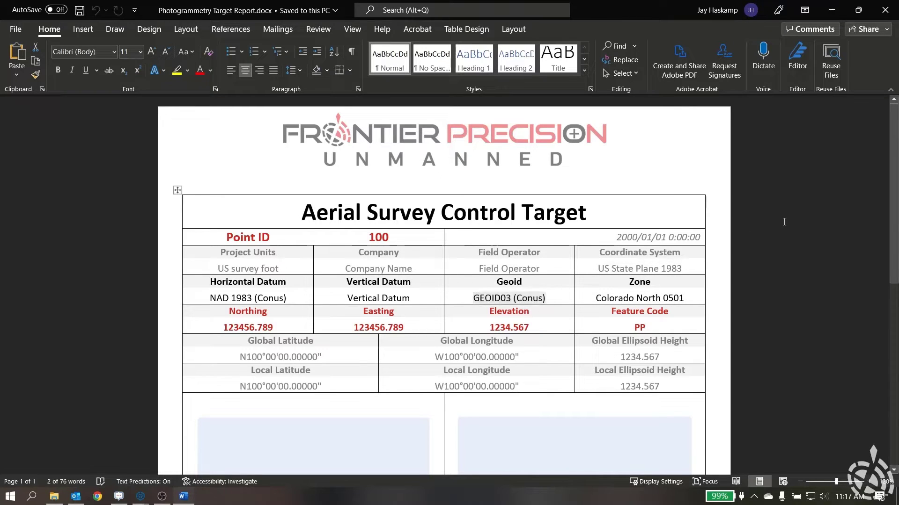
left_click(884, 11)
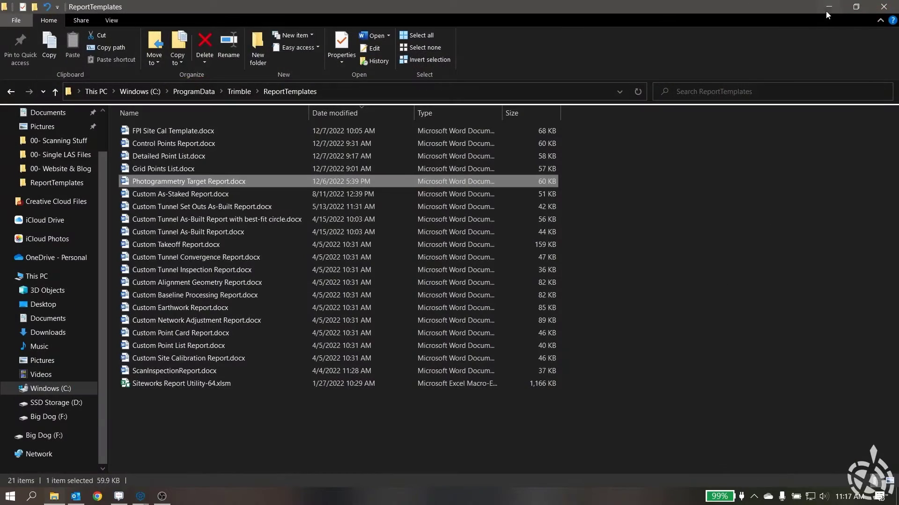
Switch to Trimble Business Center and start a custom report with Point List as its source data.
left_click(828, 13)
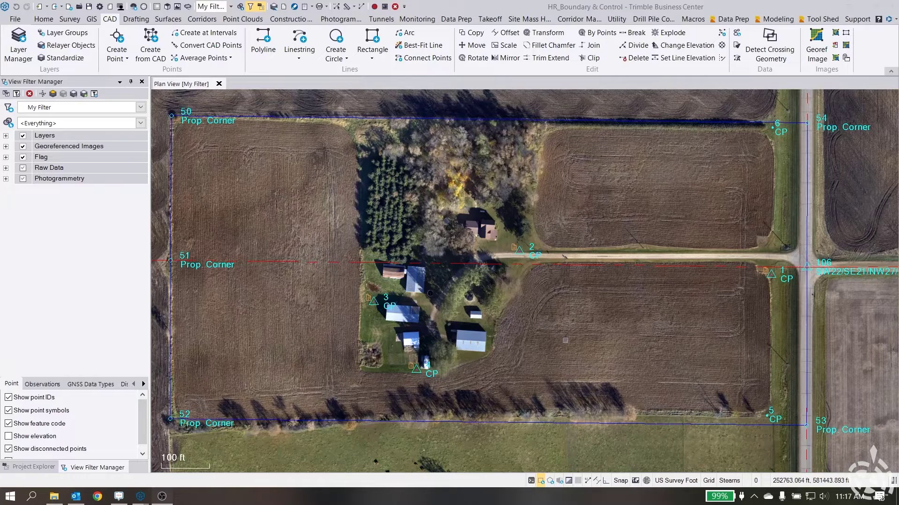
left_click(313, 8)
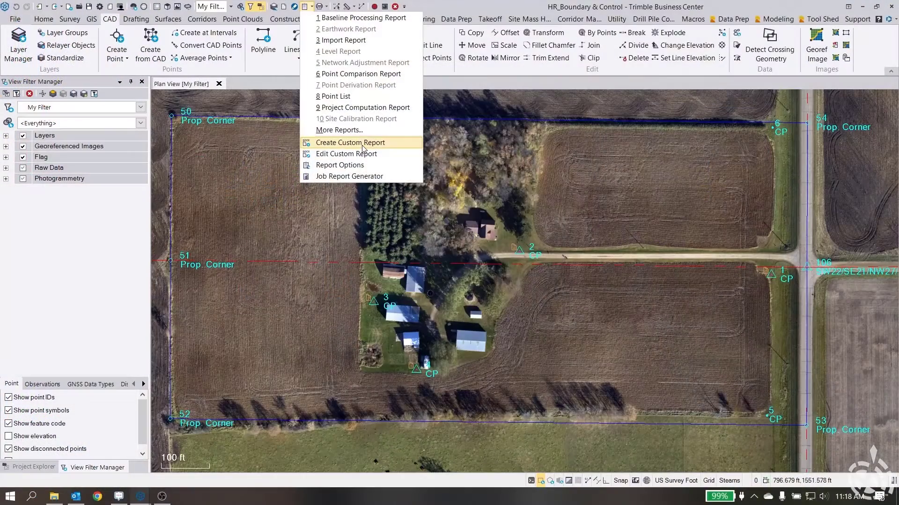
left_click(363, 149)
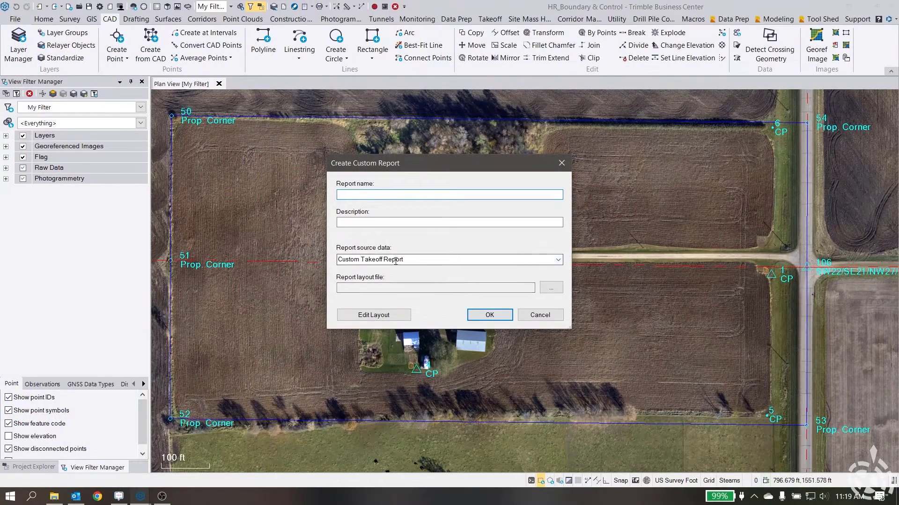
left_click(556, 260)
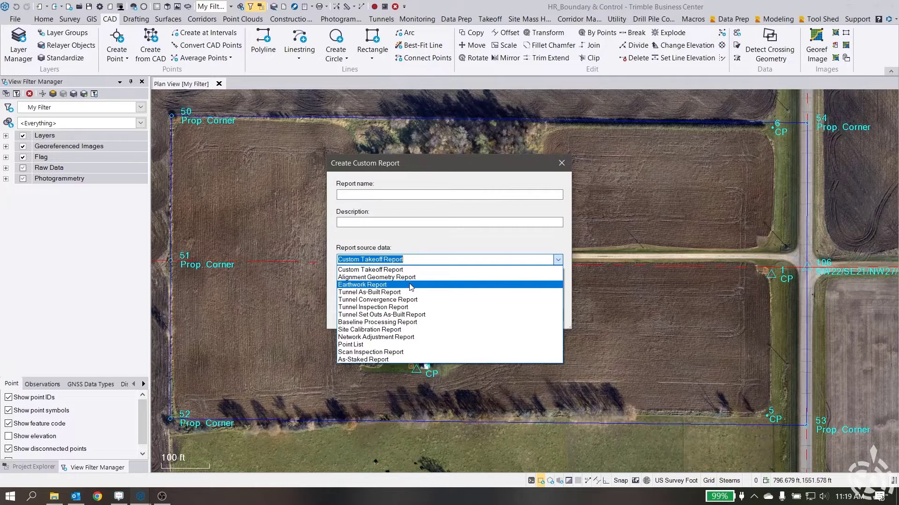
left_click(409, 347)
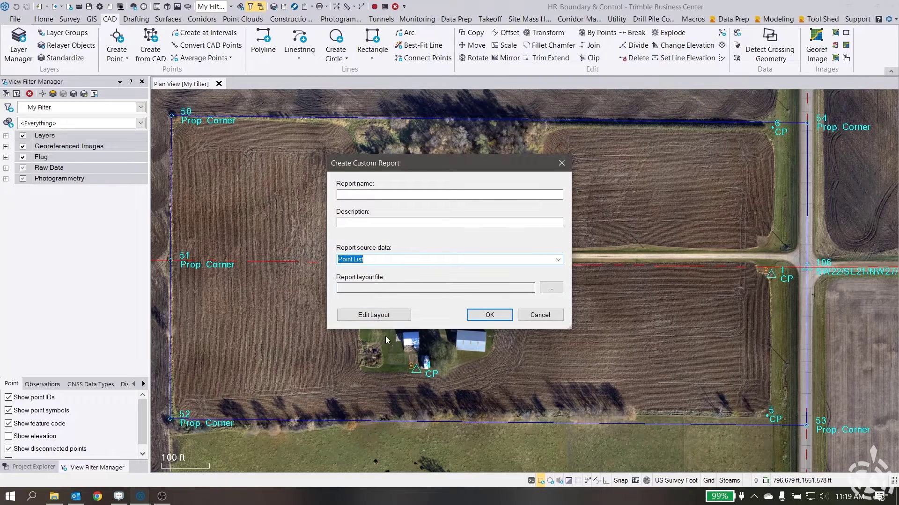
Choose Photogrammetry Target Report.docx from the ReportTemplates folder as the custom report's layout file.
left_click(551, 289)
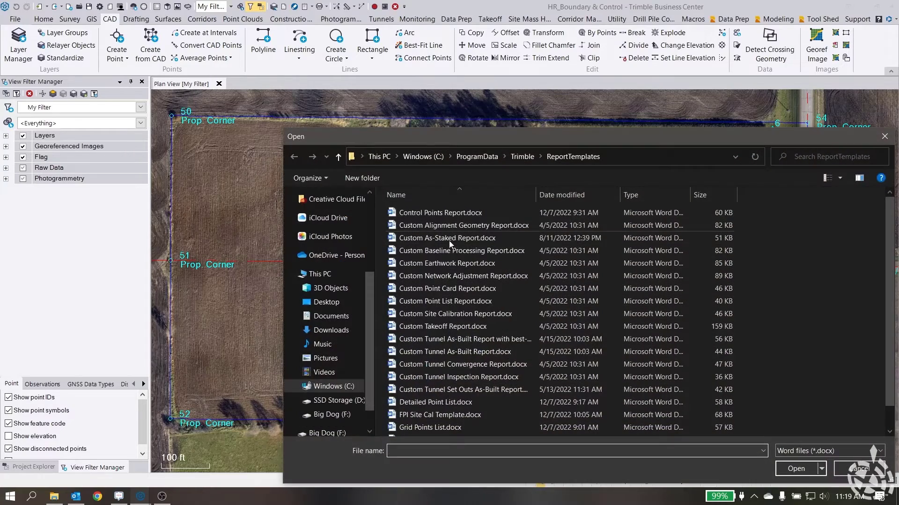
left_click_drag(558, 133, 459, 24)
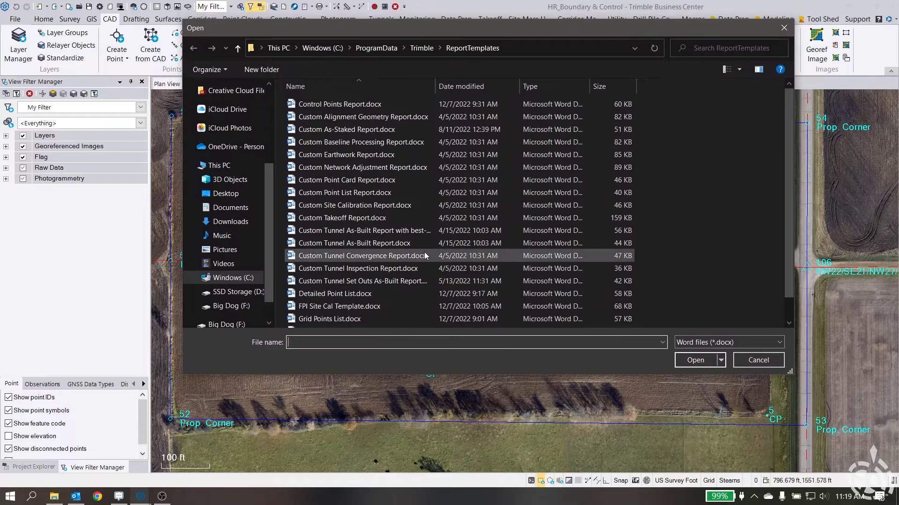
scroll(407, 245, "down", 1)
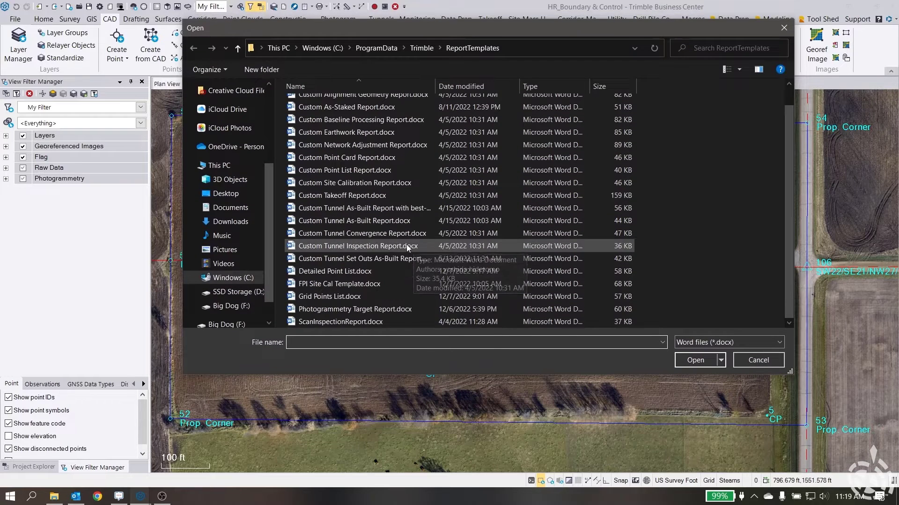
left_click(363, 309)
left_click(719, 363)
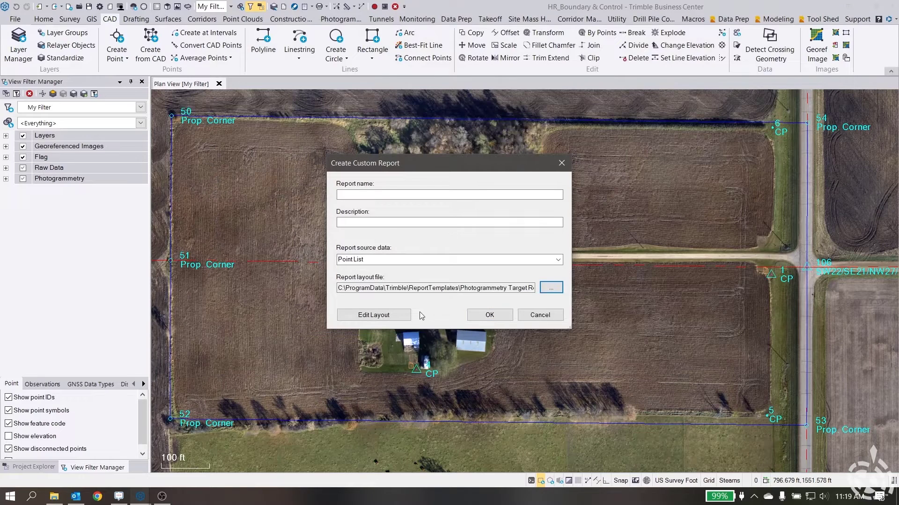
Open the report layout for editing in Word and expand the Points and Point data fields.
left_click(402, 315)
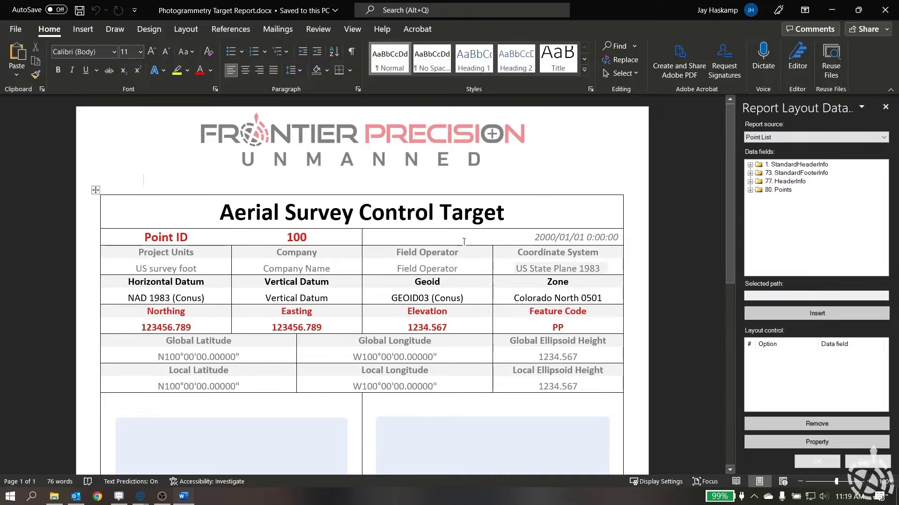
scroll(409, 334, "down", 5)
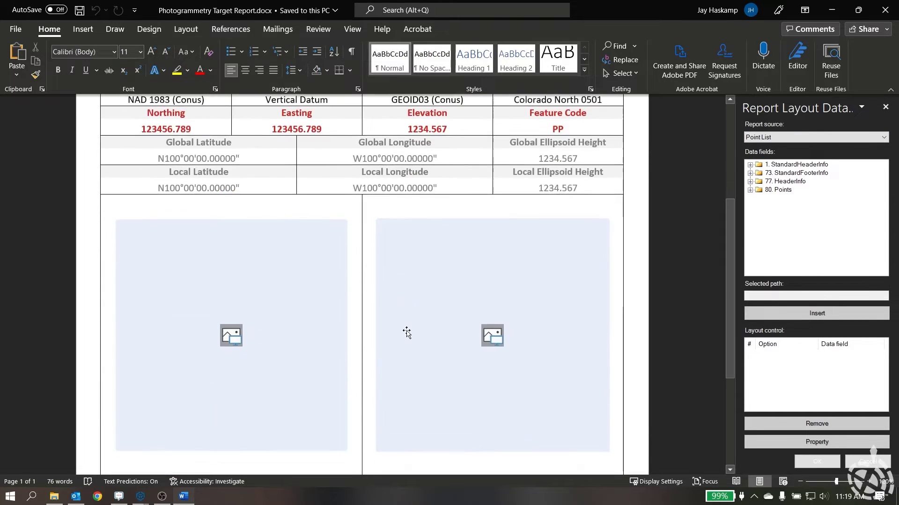
scroll(428, 327, "up", 2)
left_click(750, 190)
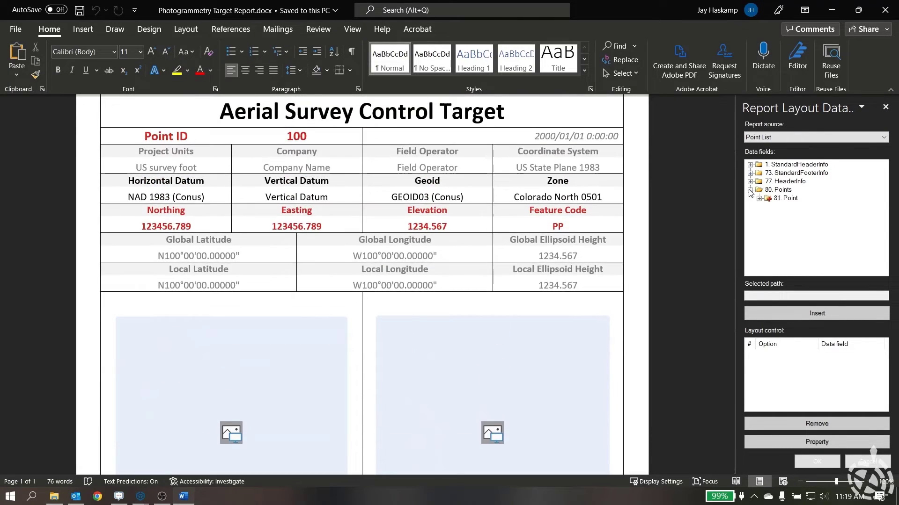
left_click(760, 199)
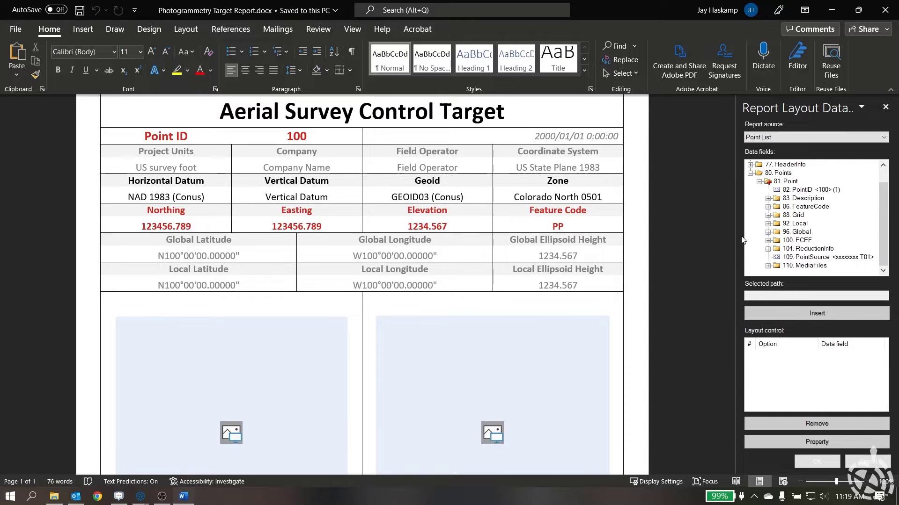
Delete the data fields below the Northing, Easting, Elevation and Feature Code headings.
double_click(218, 229)
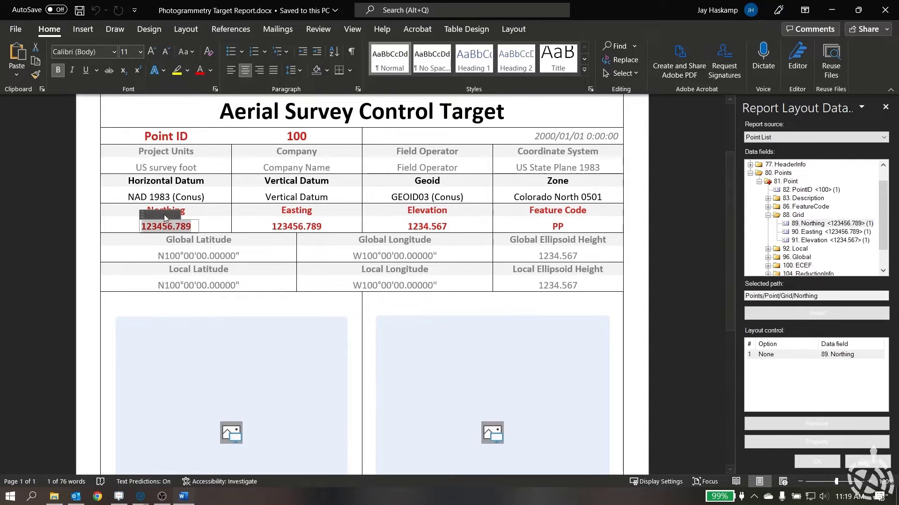
key("Delete")
double_click(297, 227)
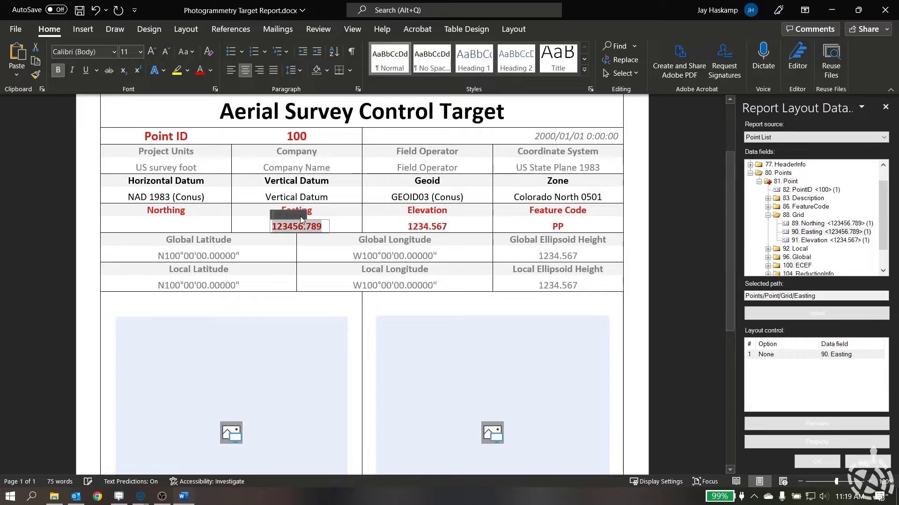
key("Delete")
double_click(426, 226)
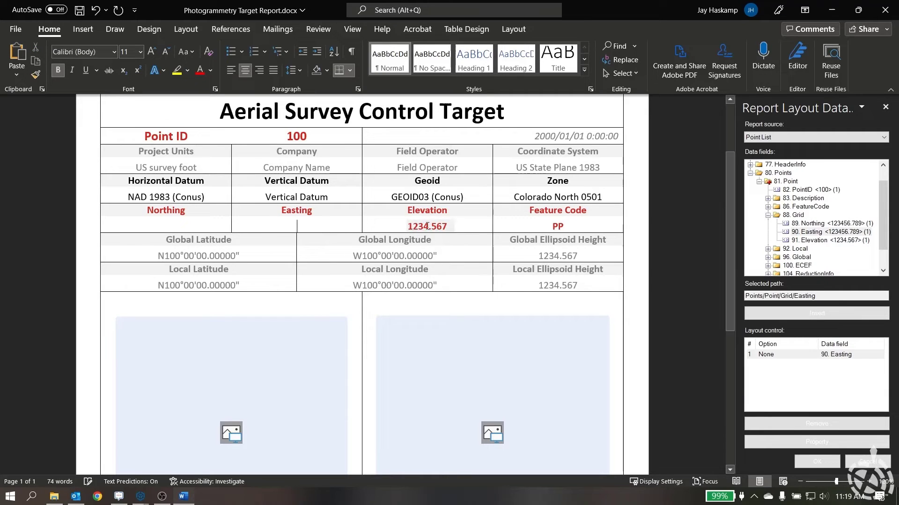
key("Delete")
double_click(557, 226)
key("Delete")
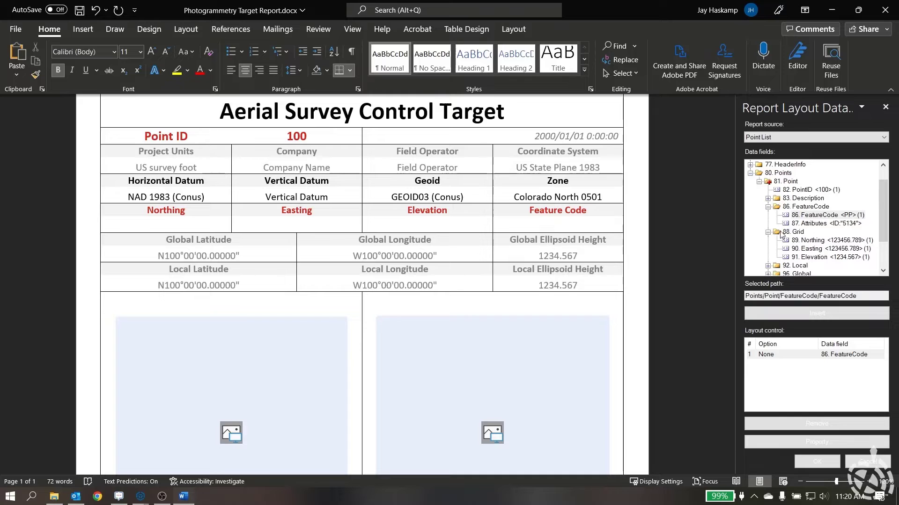
Insert the grid Northing, Easting and Elevation fields and the FeatureCode field below their matching headings, and close the layout data pane.
left_click_drag(813, 243, 182, 227)
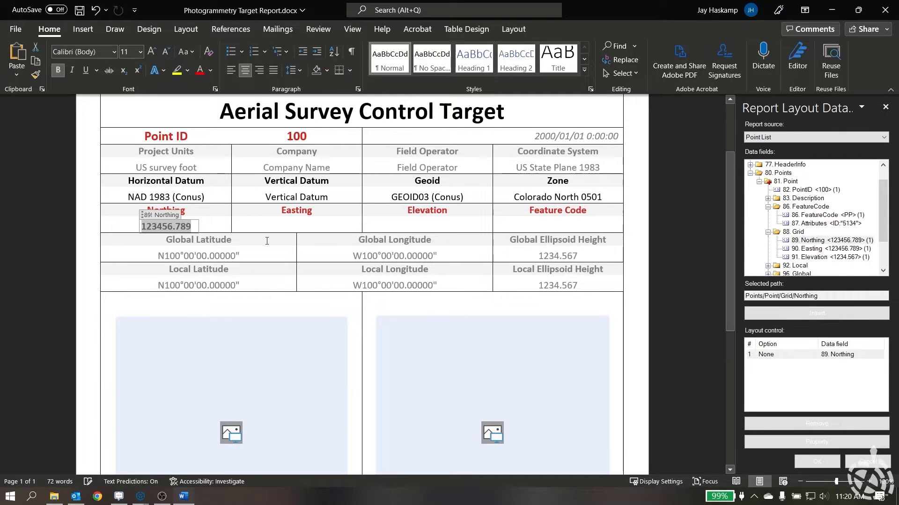
left_click_drag(816, 248, 297, 226)
left_click_drag(826, 257, 427, 225)
left_click_drag(815, 216, 558, 226)
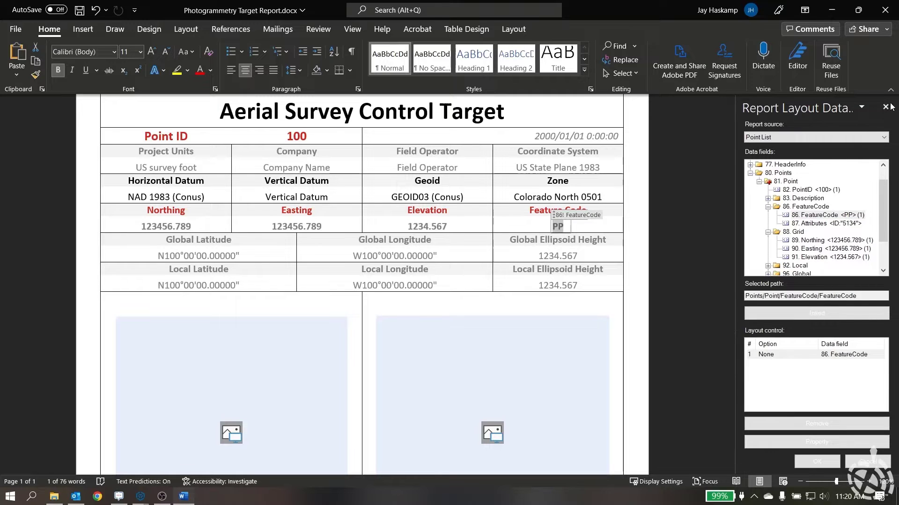
left_click(886, 107)
Colour the values in the row below Northing, Easting, Elevation and Feature Code dark red.
left_click_drag(692, 224, 313, 217)
left_click(210, 70)
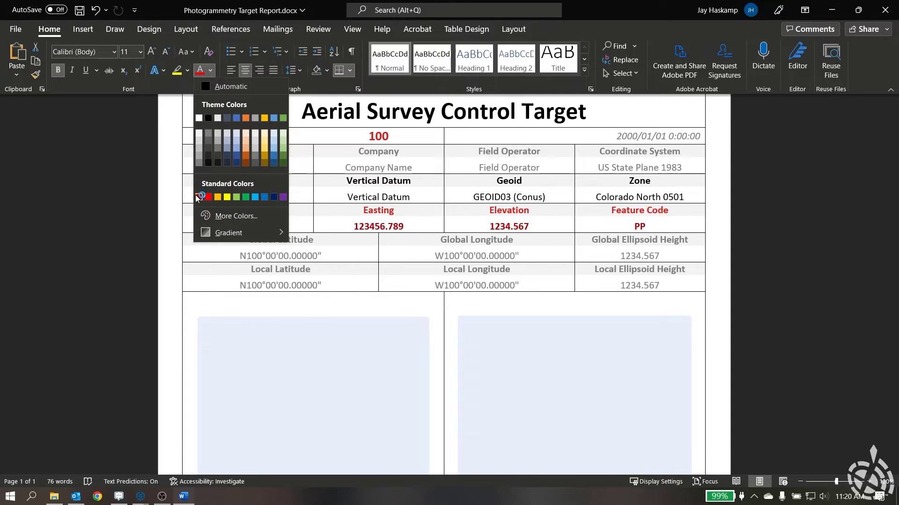
left_click(198, 197)
left_click(811, 301)
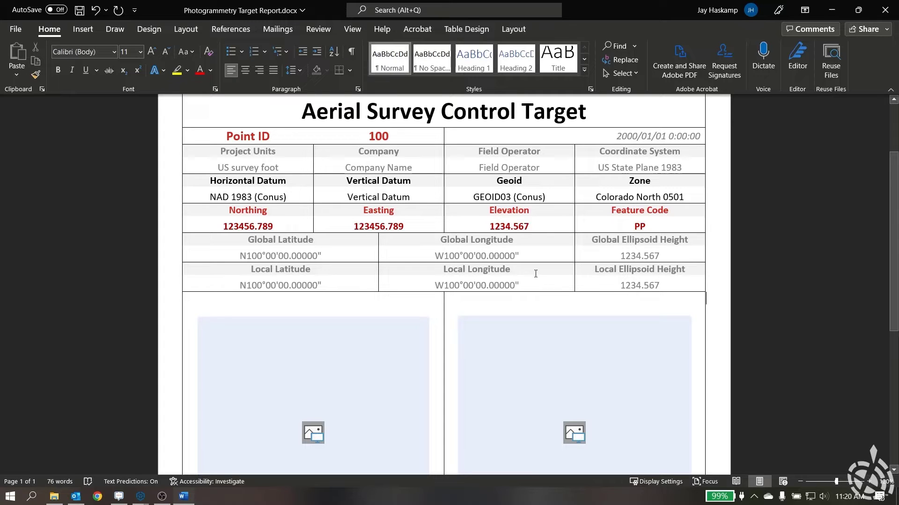
Close the edited layout document in Word and return to the Create Custom Report dialog in Trimble Business Center.
left_click(371, 214)
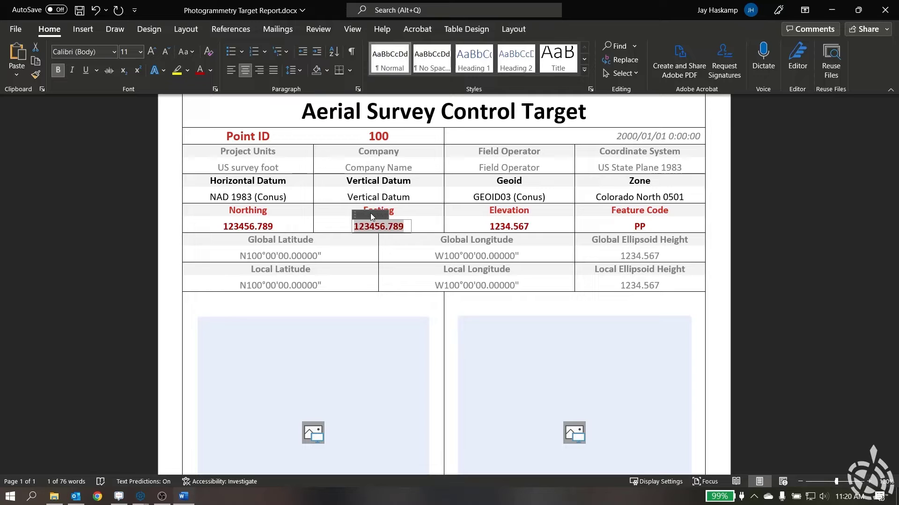
left_click(828, 215)
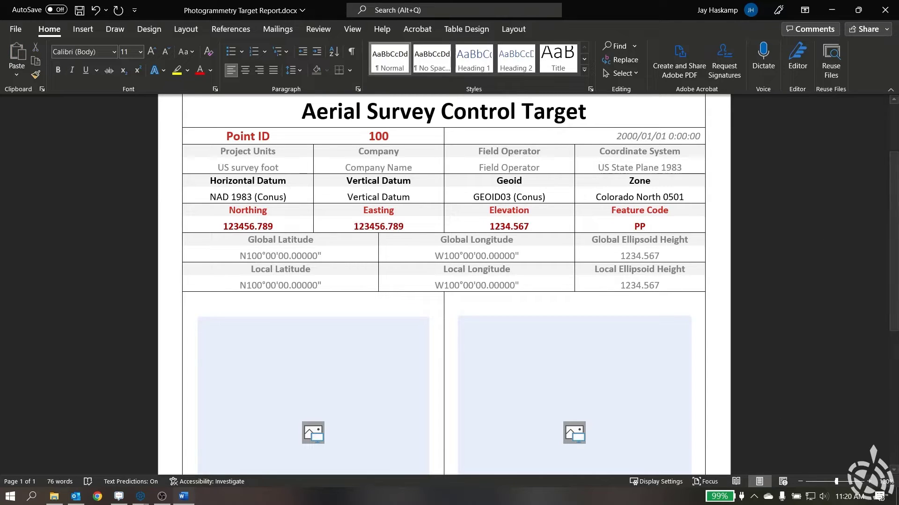
left_click(885, 10)
left_click(449, 275)
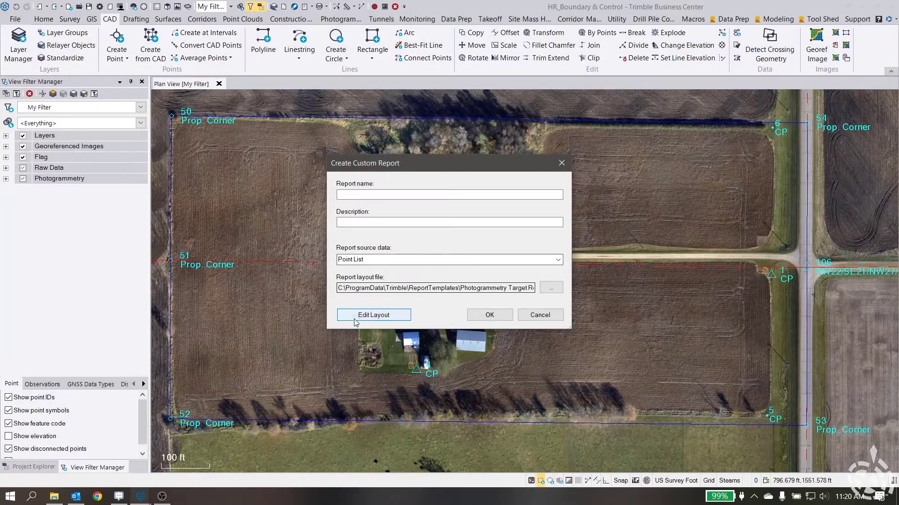
Reopen the Photogrammetry Target Report layout, examine the property options for the PointID field in the Point ID row, and cancel the layout editing.
left_click(384, 320)
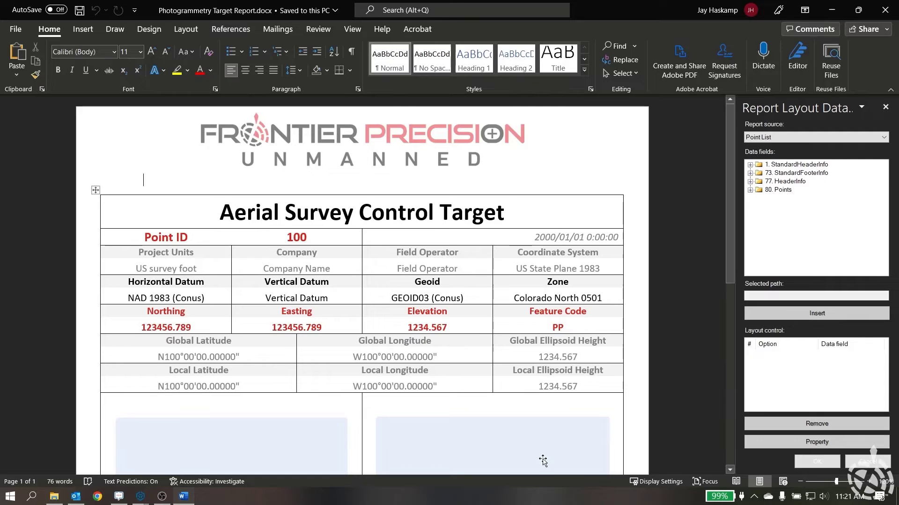
left_click(815, 465)
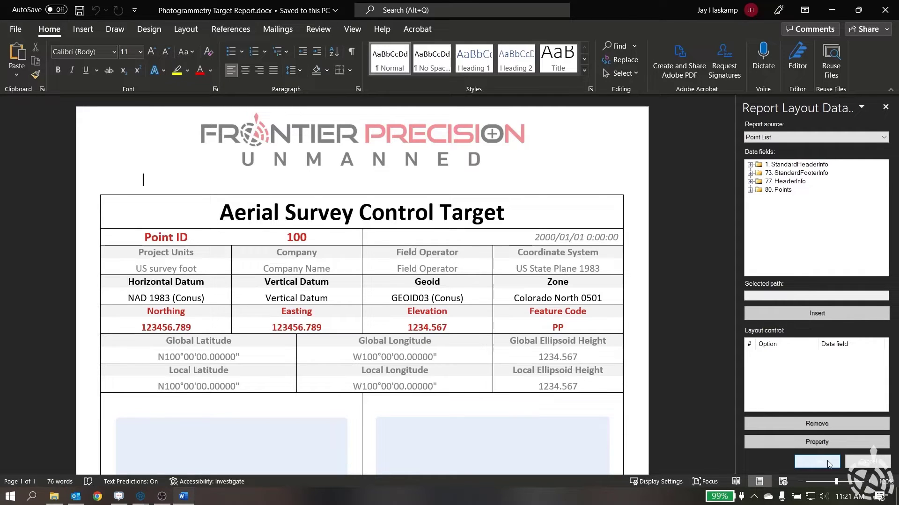
scroll(559, 332, "down", 2)
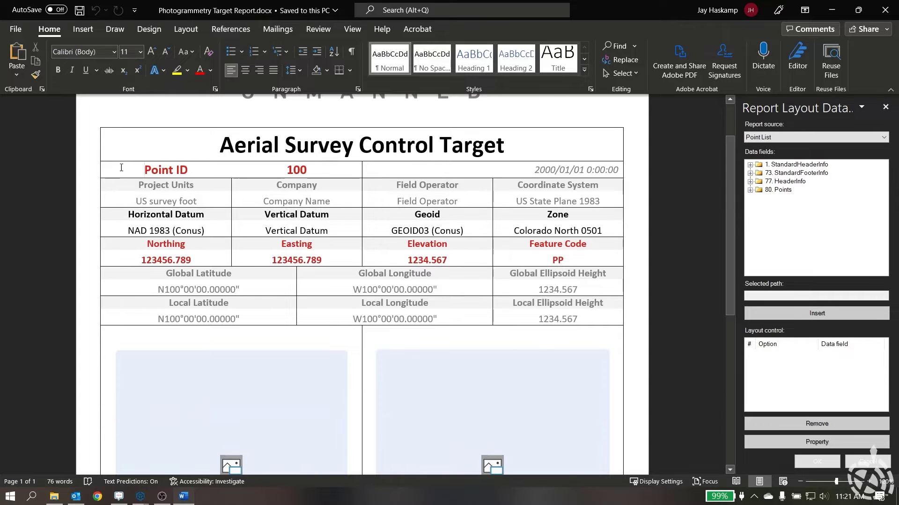
left_click_drag(120, 167, 337, 171)
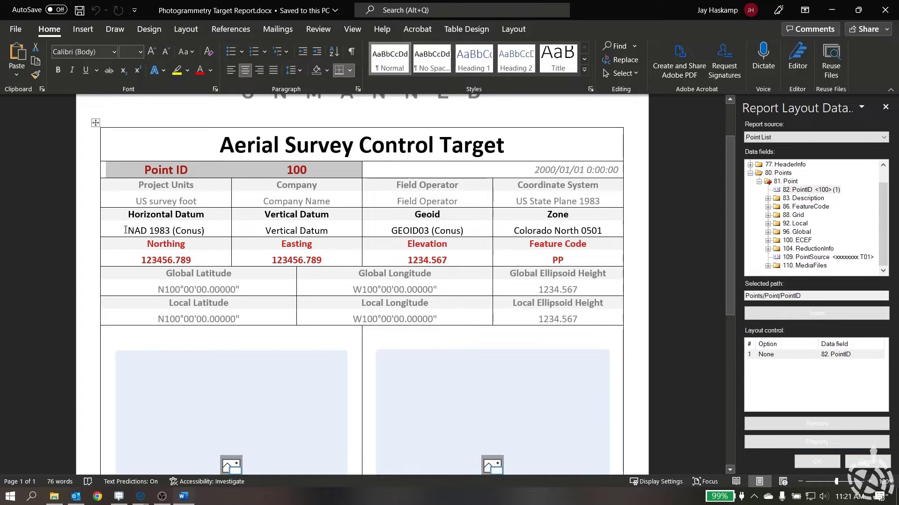
left_click(816, 442)
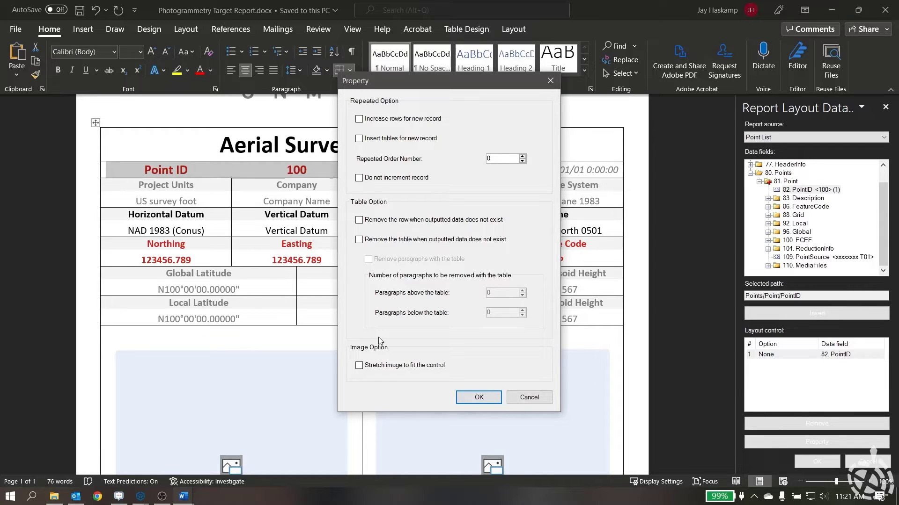
left_click(529, 397)
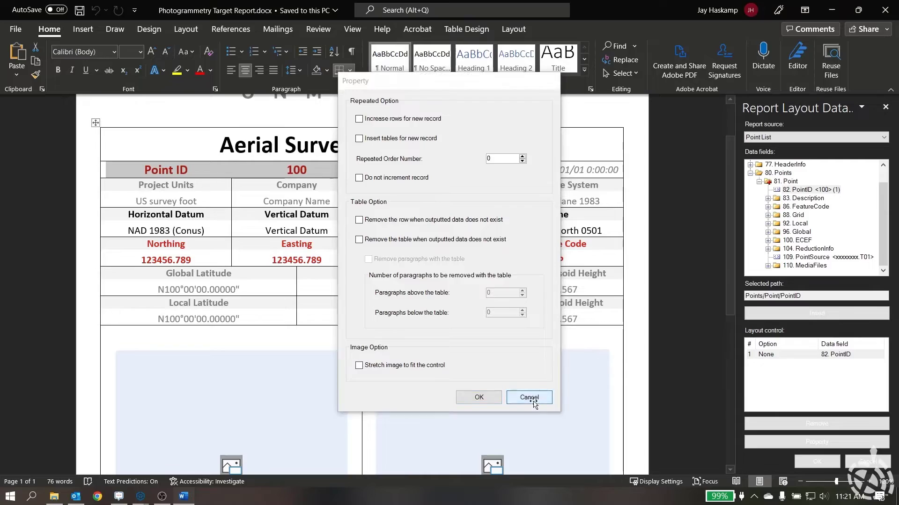
scroll(411, 297, "down", 6)
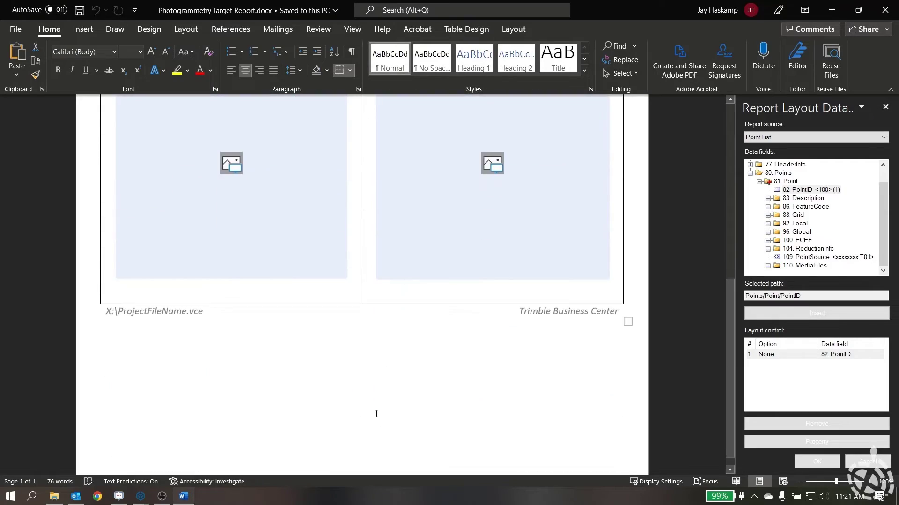
scroll(387, 371, "up", 5)
scroll(387, 371, "down", 1)
left_click(866, 461)
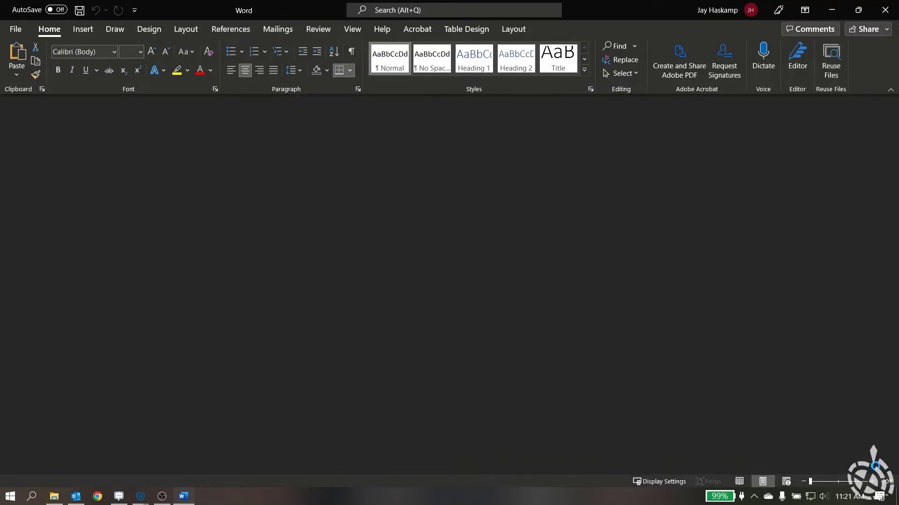
Choose Grid Points List.docx as the report layout file for the custom report.
left_click(551, 287)
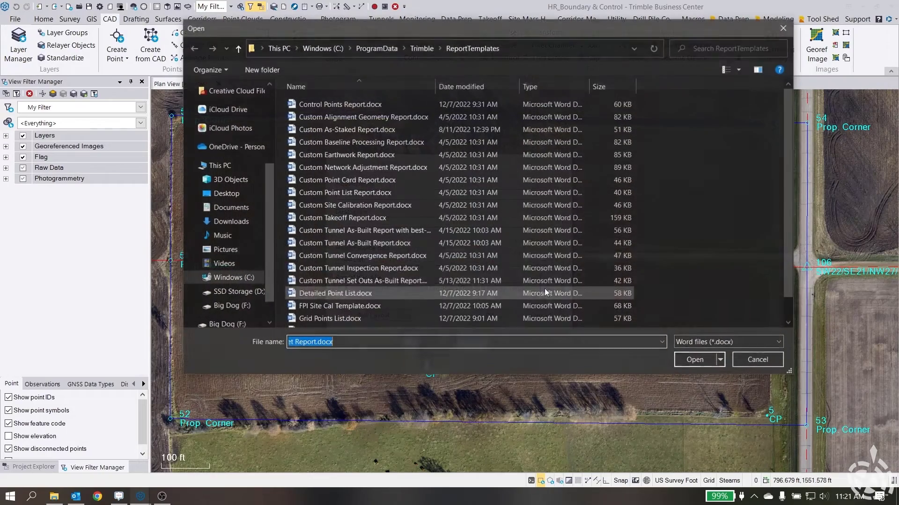
scroll(348, 283, "down", 1)
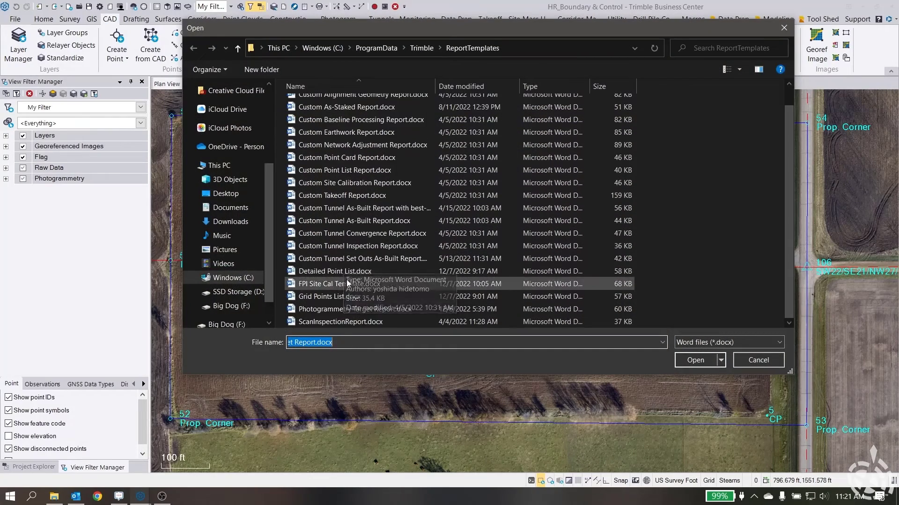
left_click(329, 298)
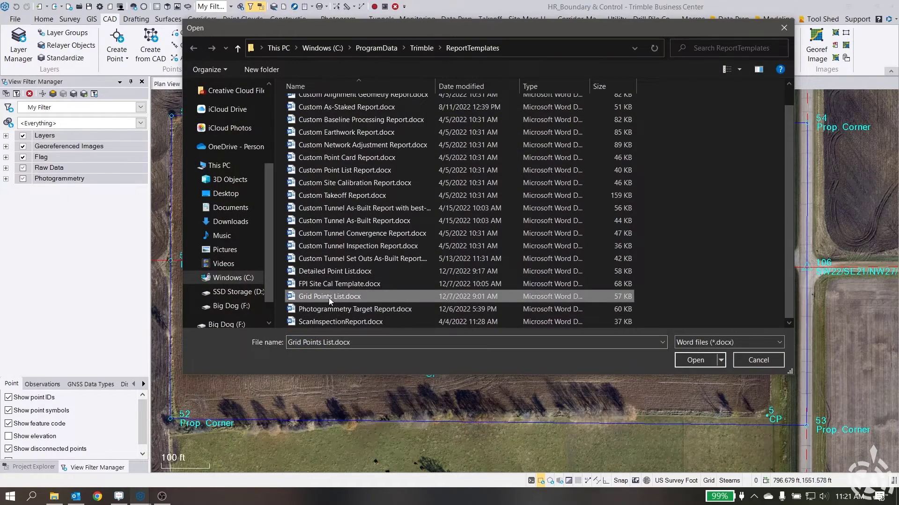
left_click(695, 360)
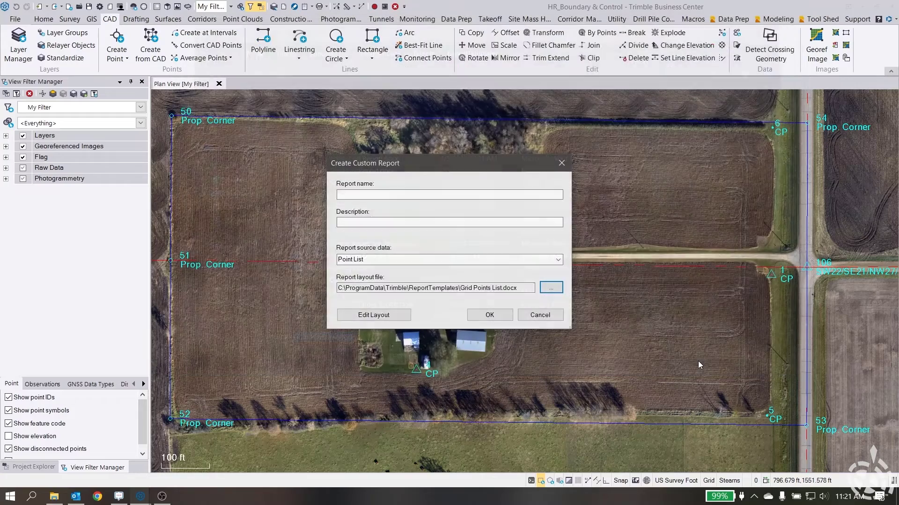
Examine the repeat options of the point value row's fields in the Grid Points List layout, and cancel creating the custom report.
left_click(367, 315)
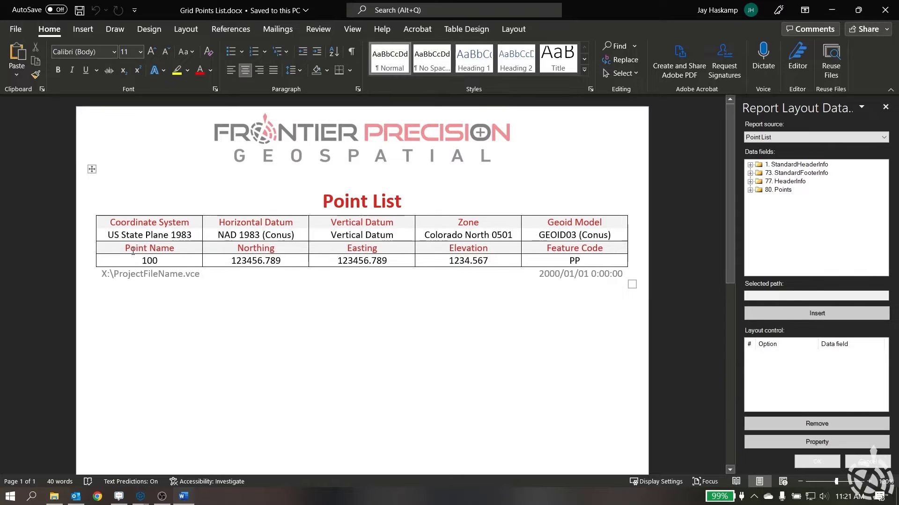
left_click_drag(141, 260, 596, 260)
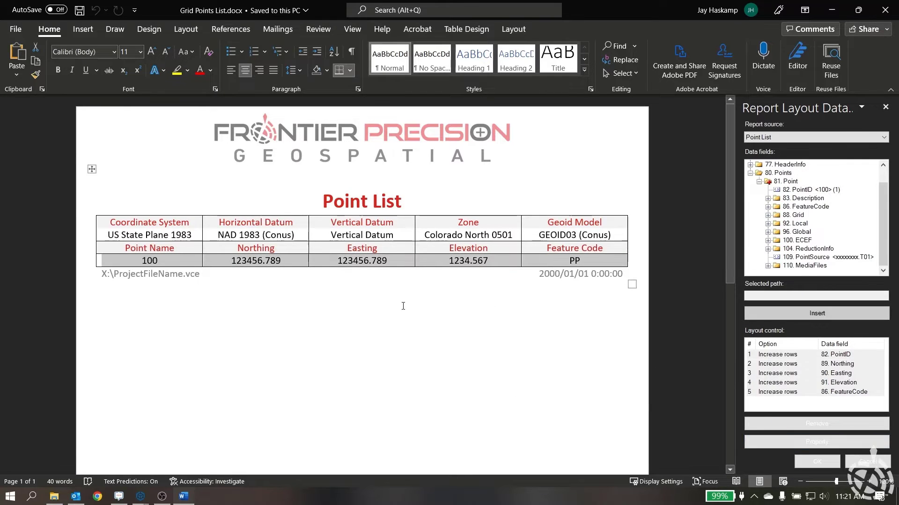
left_click(822, 443)
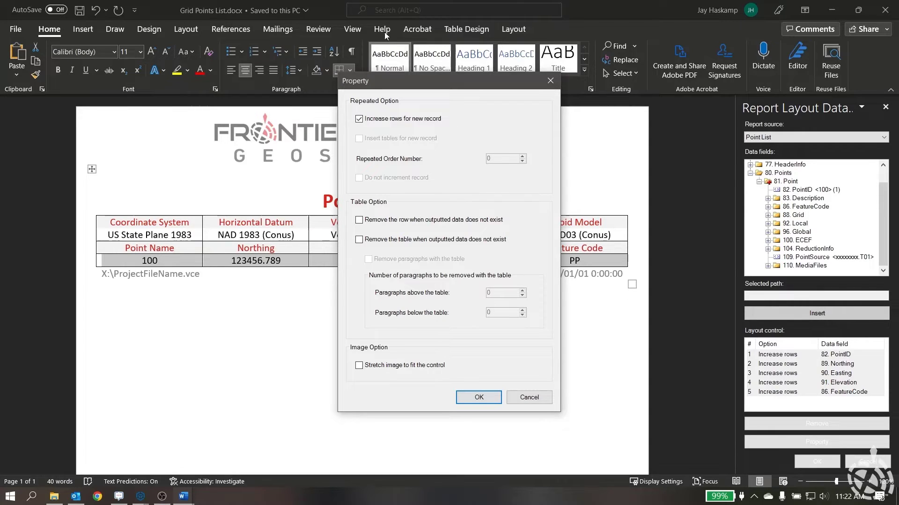
left_click(526, 401)
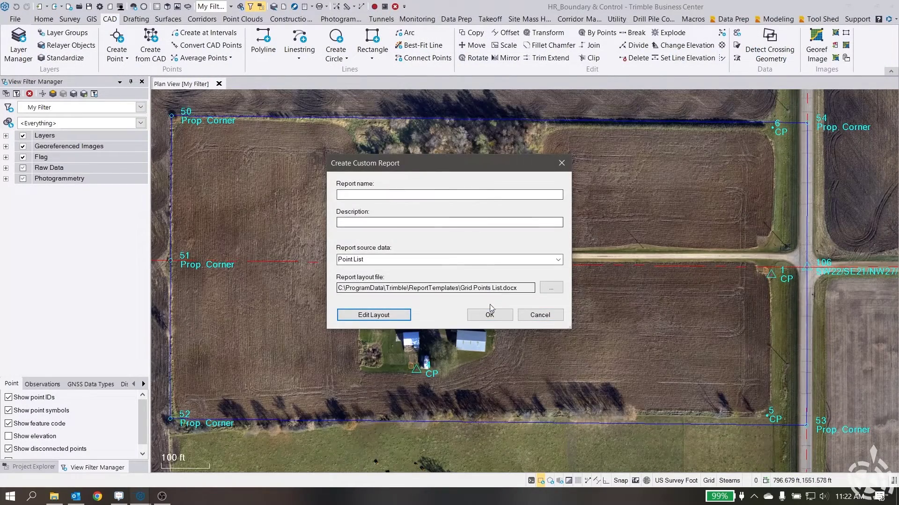
left_click(538, 315)
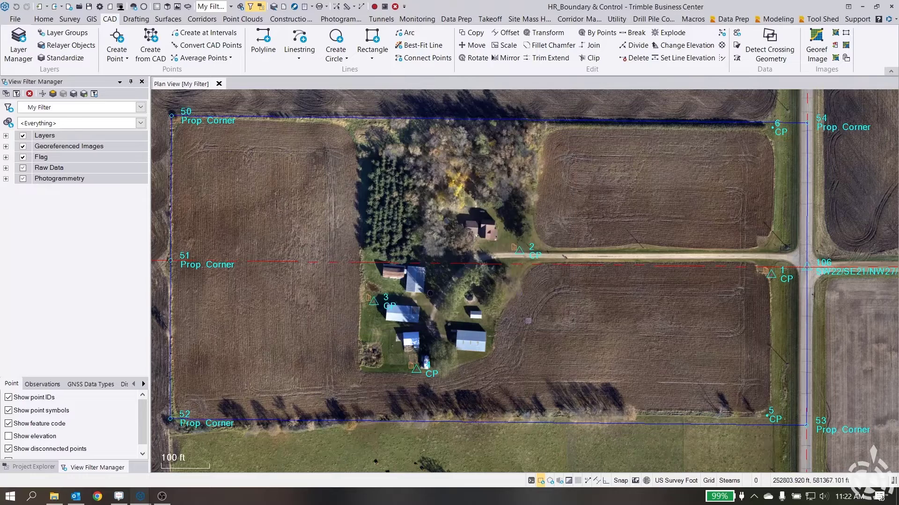
Open the existing FPI- Aerial Survey Target Report and its layout for editing, look at them, and cancel both.
left_click(313, 8)
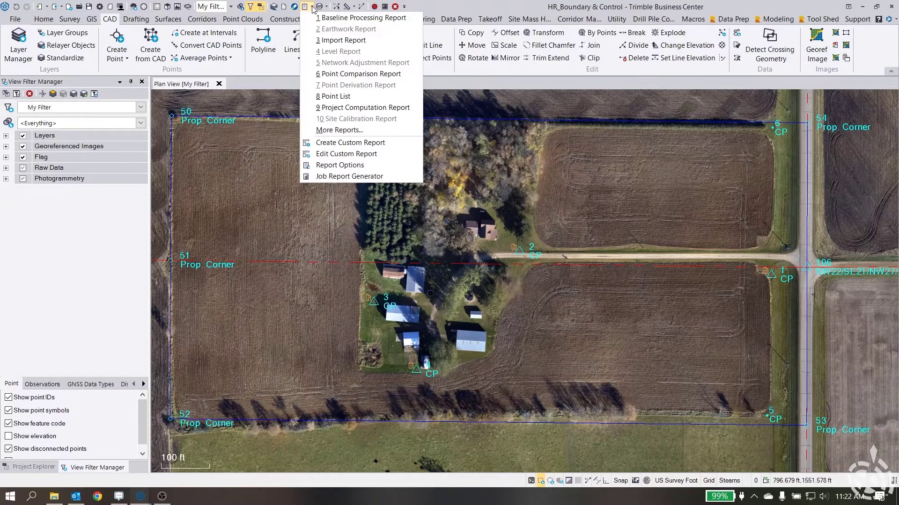
left_click(353, 156)
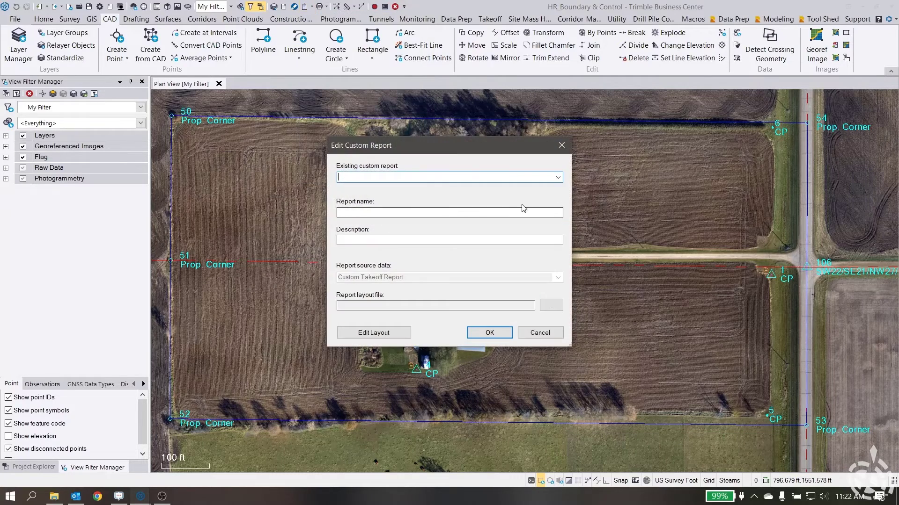
left_click(558, 178)
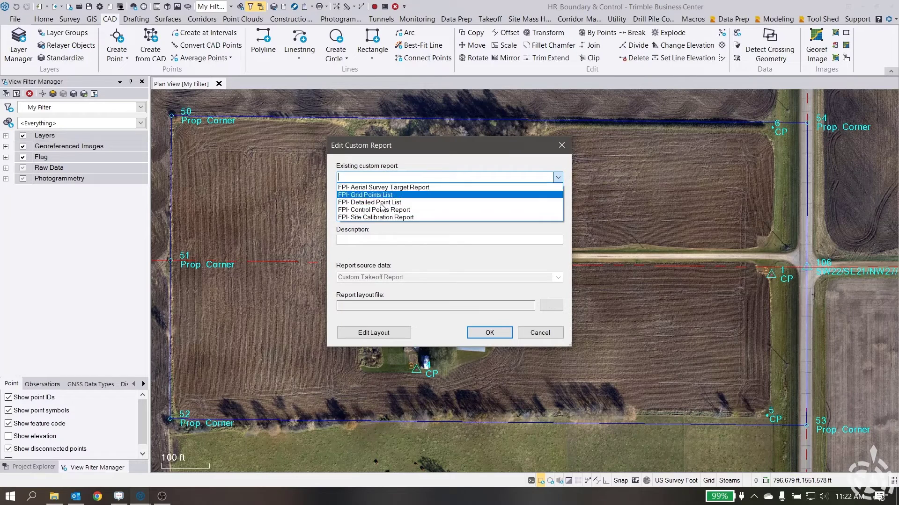
left_click(384, 187)
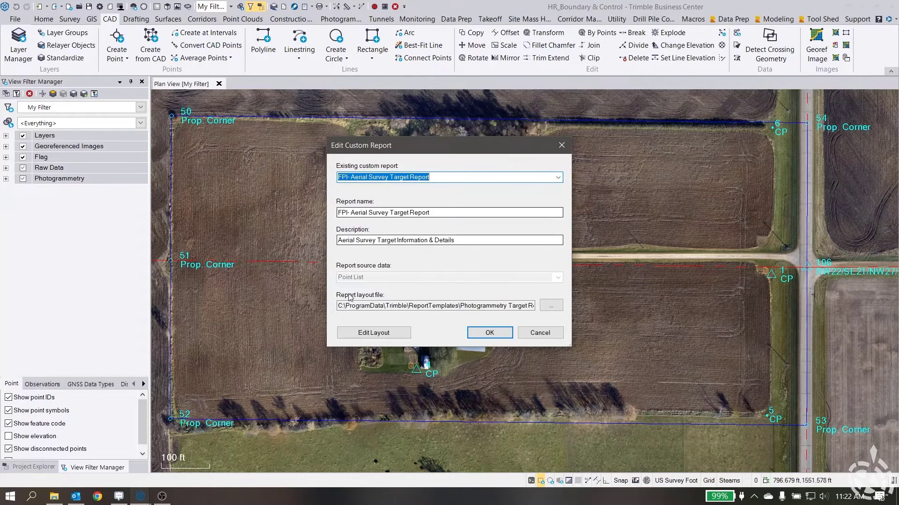
left_click(384, 333)
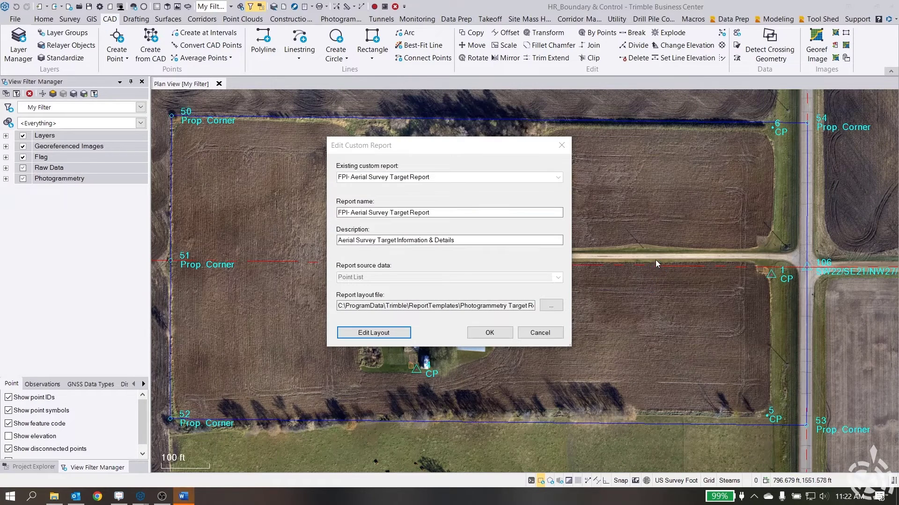
left_click(180, 500)
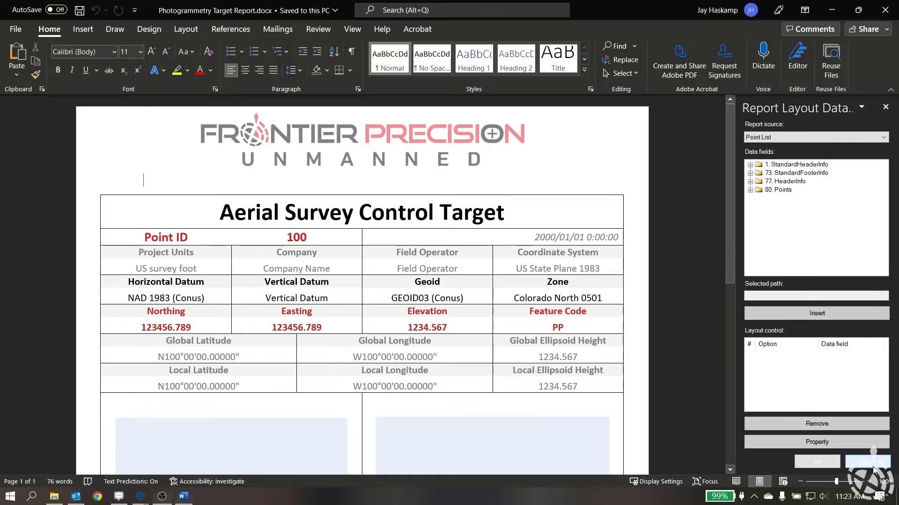
left_click(862, 464)
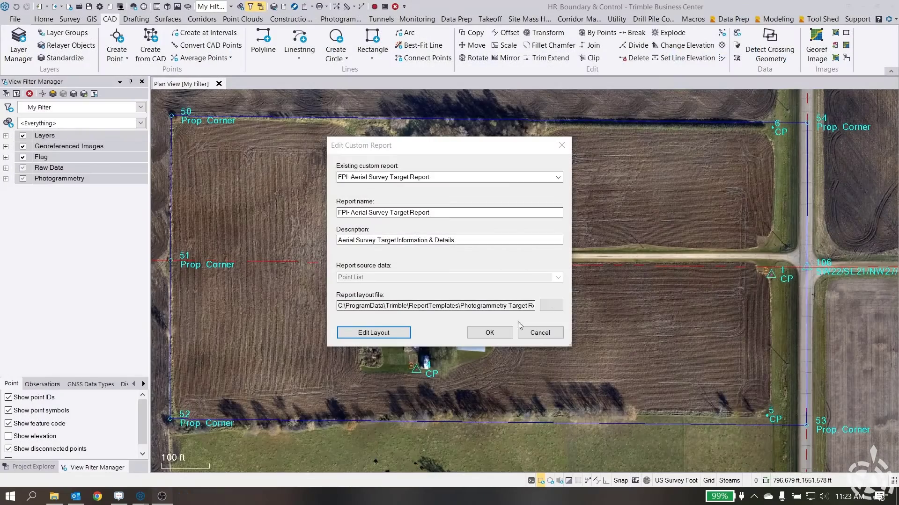
left_click(537, 333)
Select control points 1 to 4 in the plan view and generate the FPI- Control Points Report for them.
scroll(597, 330, "down", 2)
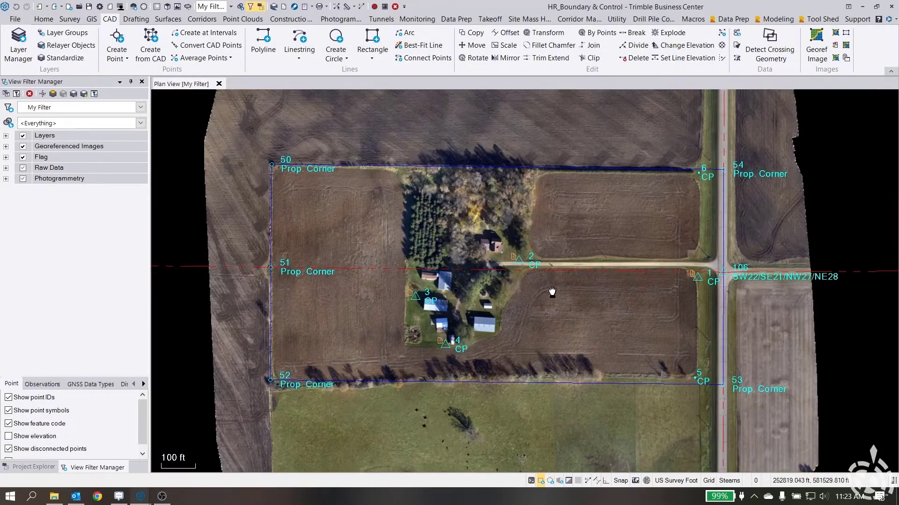
scroll(556, 291, "up", 1)
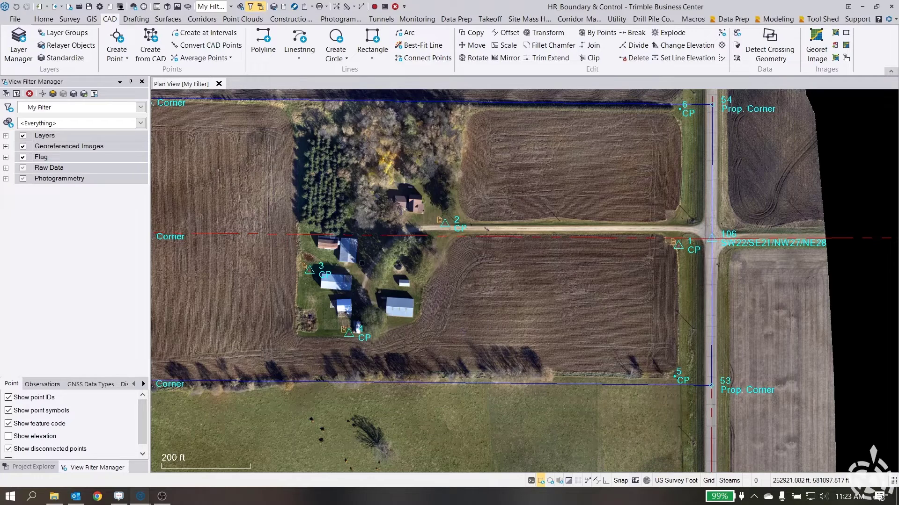
left_click_drag(264, 165, 701, 364)
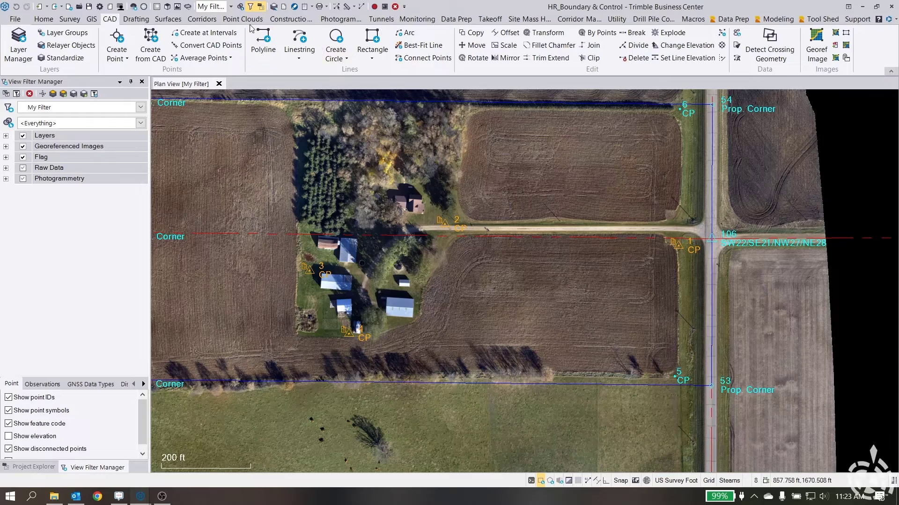
left_click(312, 6)
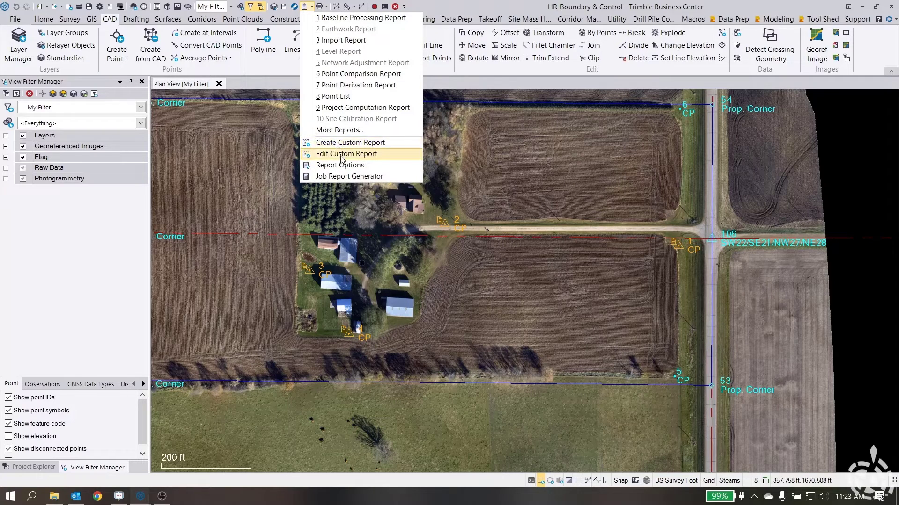
left_click(339, 130)
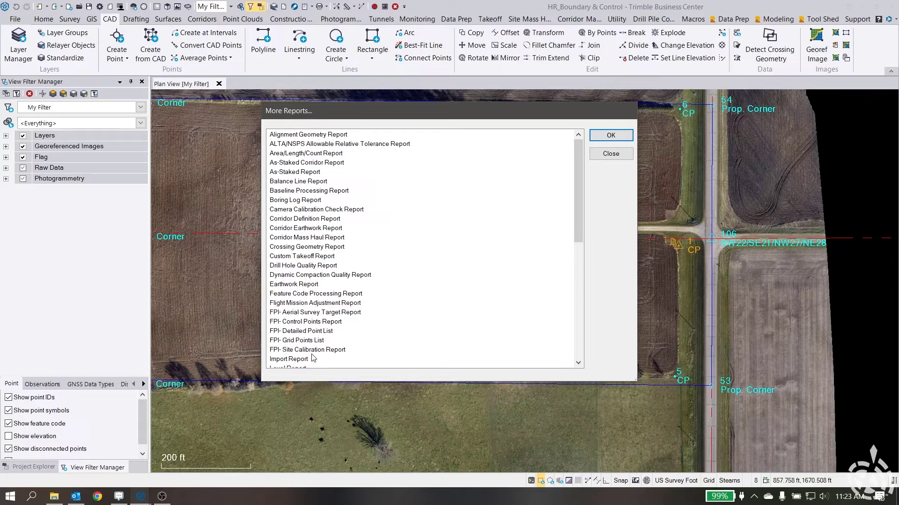
left_click(306, 322)
left_click(611, 136)
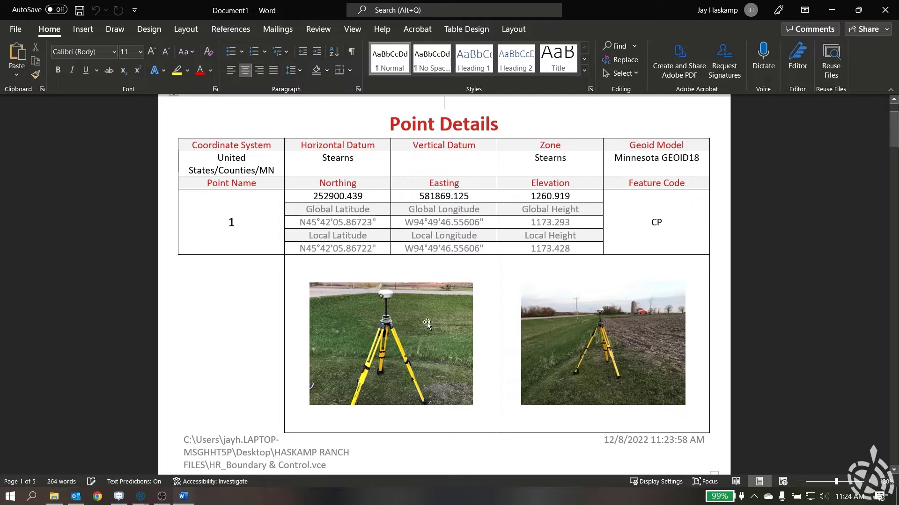
Review the point details and photos on every page of the generated control points report, and close the document.
scroll(662, 339, "down", 3)
scroll(749, 327, "down", 10)
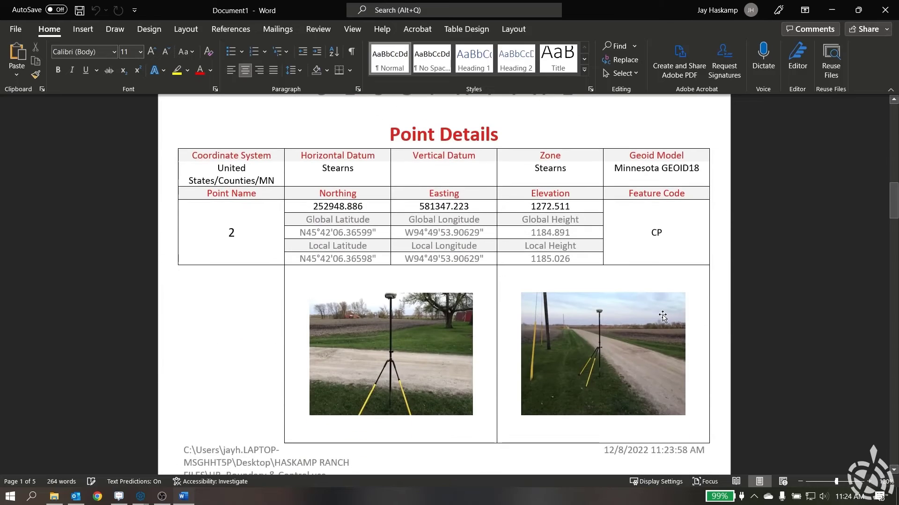
scroll(662, 317, "down", 8)
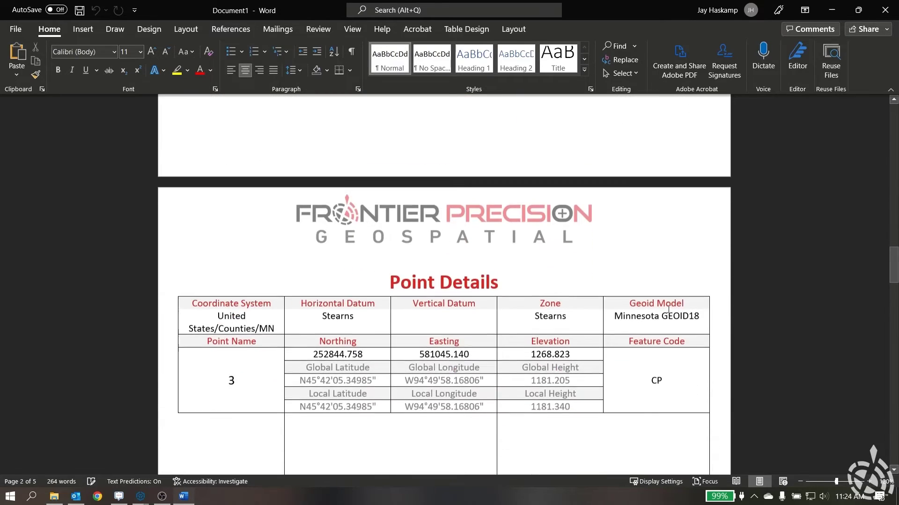
scroll(669, 309, "down", 5)
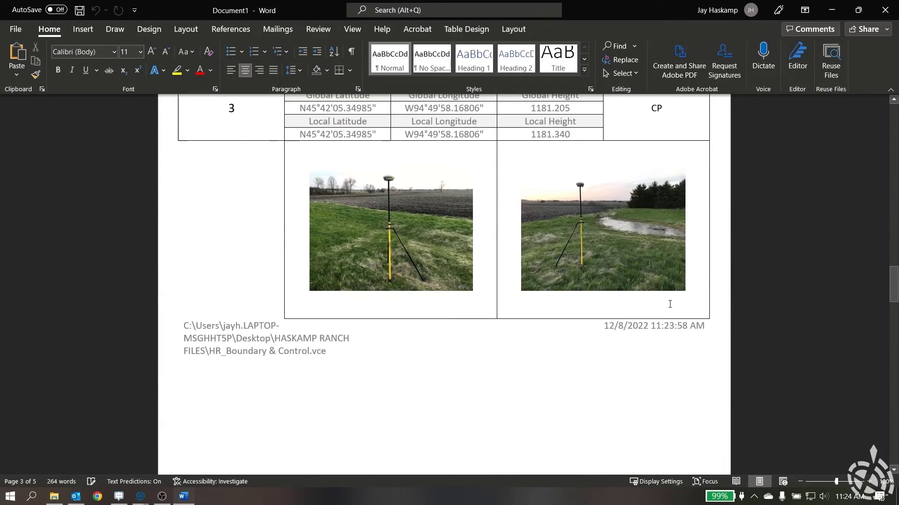
scroll(656, 309, "down", 1)
scroll(659, 308, "down", 9)
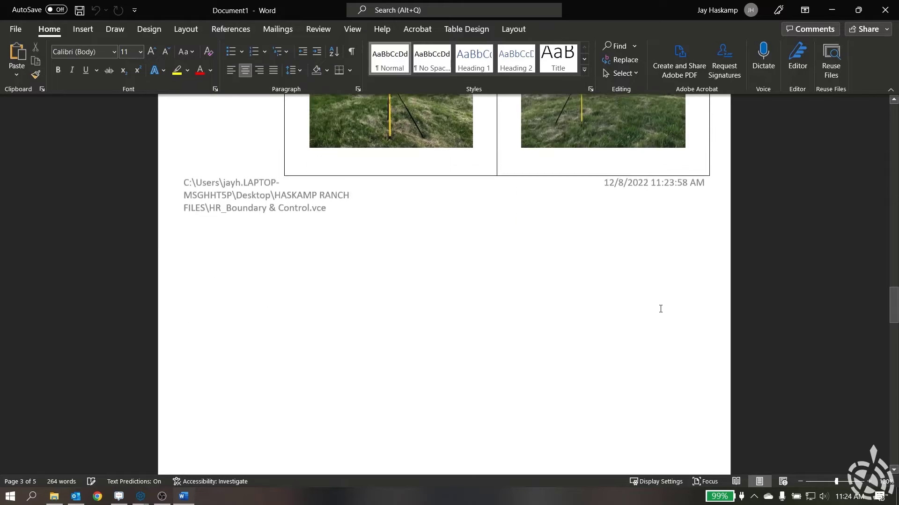
scroll(661, 309, "down", 3)
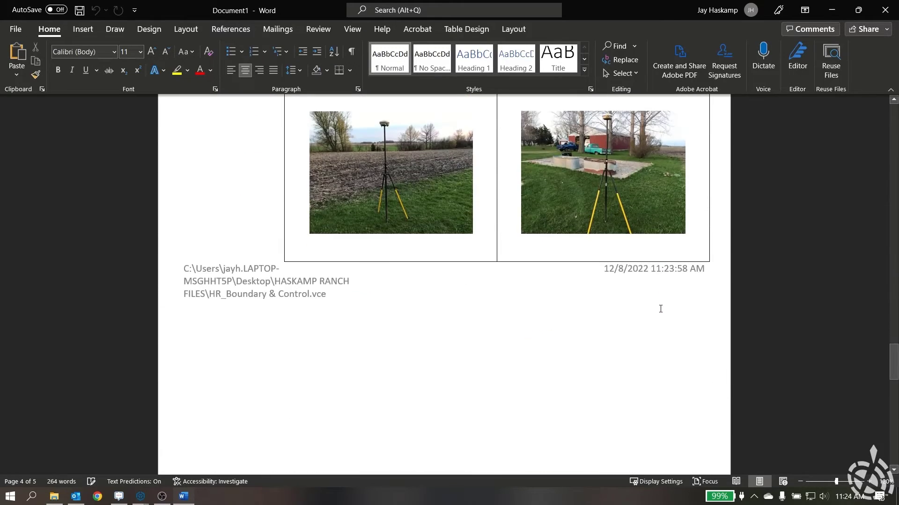
left_click(880, 12)
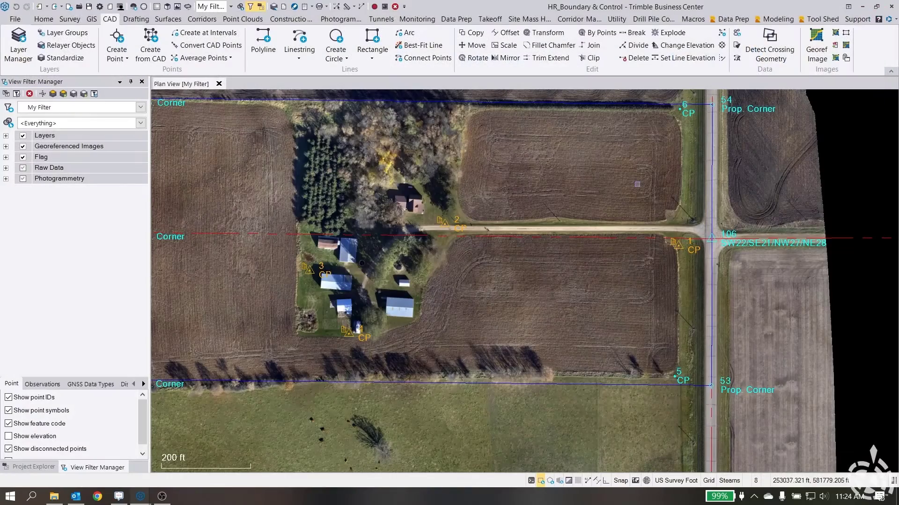
Select control points 1 to 4 in the plan view, generate the FPI- Detailed Point List for them, and close the report after viewing.
scroll(571, 204, "down", 4)
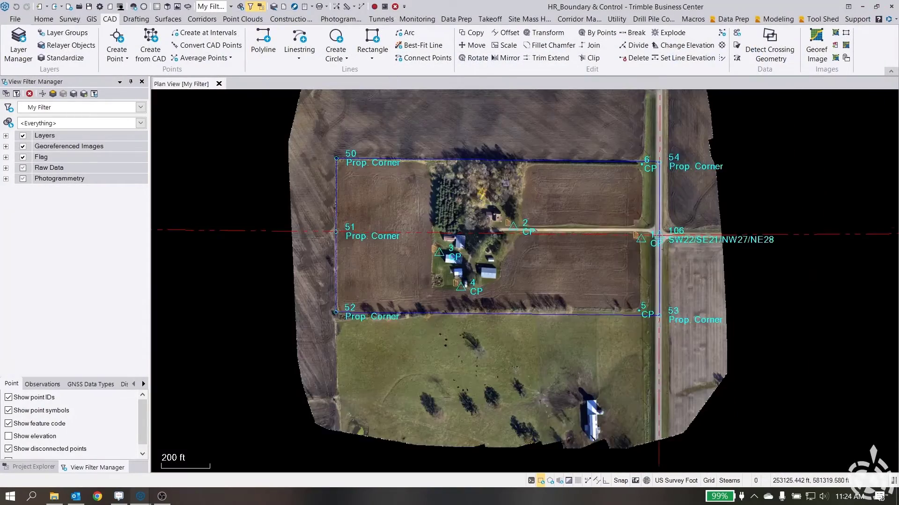
scroll(470, 216, "up", 2)
left_click_drag(420, 179, 688, 302)
left_click(684, 308, "ctrl")
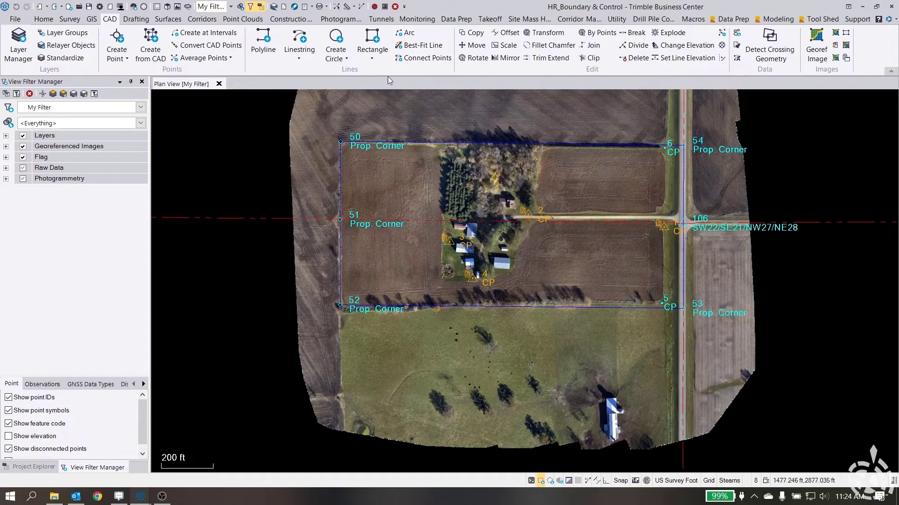
left_click(308, 6)
left_click(362, 131)
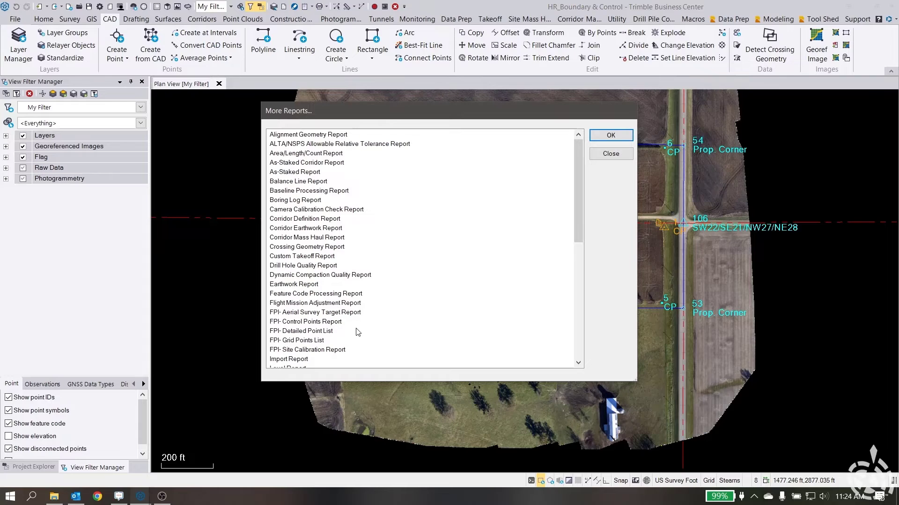
left_click(311, 333)
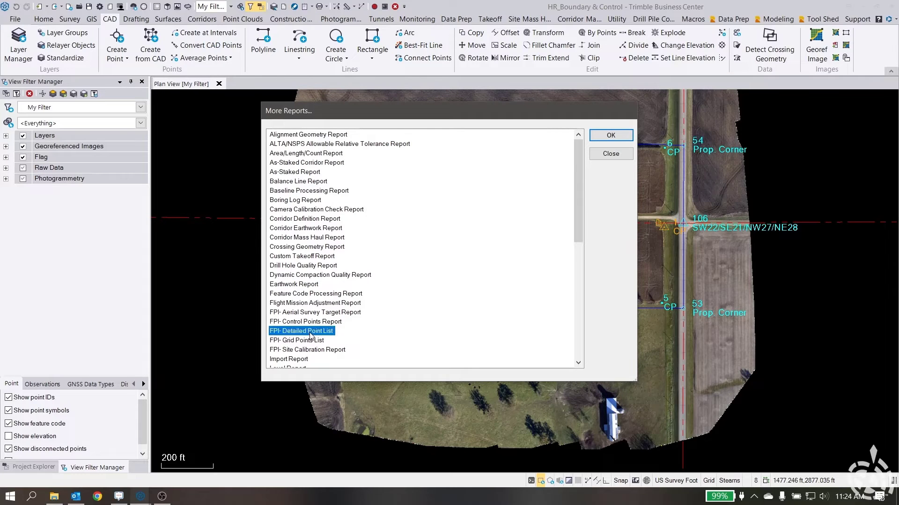
left_click(611, 135)
scroll(665, 234, "down", 3)
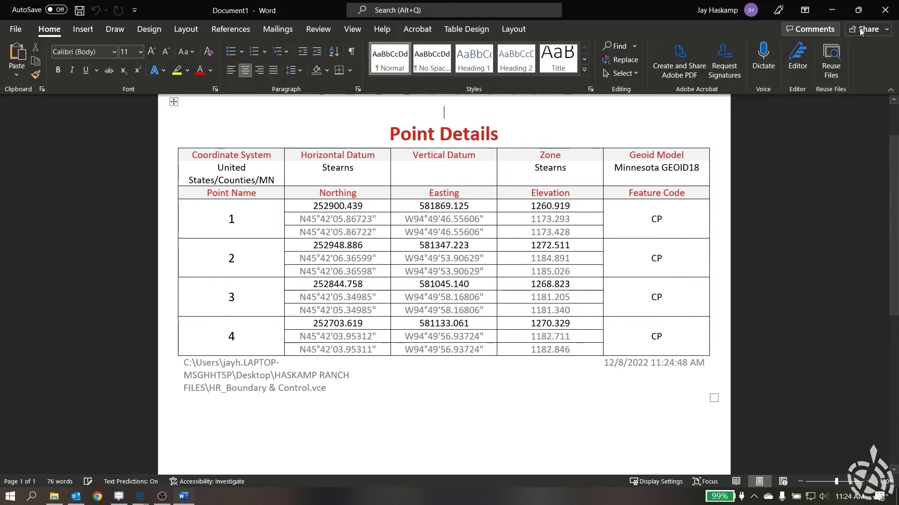
left_click(885, 10)
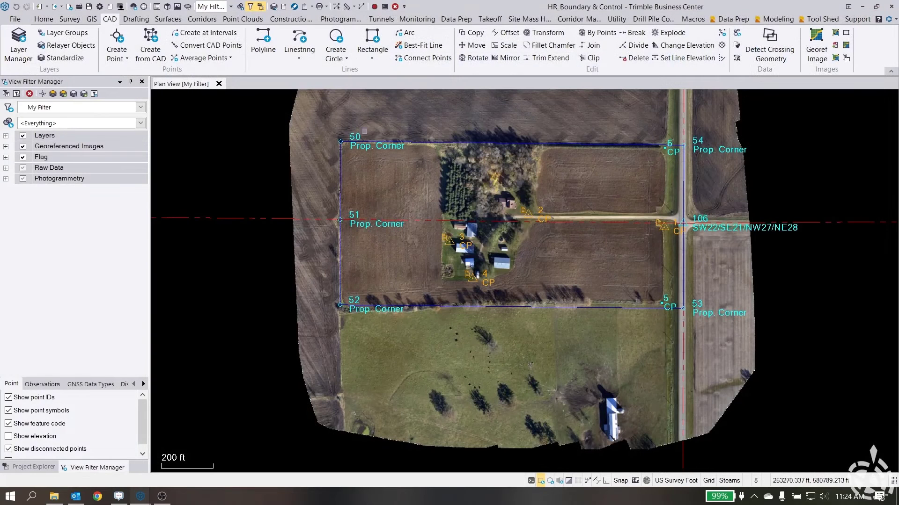
Generate the FPI- Grid Points List for the selected control points, look it over, and close the report.
left_click(313, 8)
left_click(315, 128)
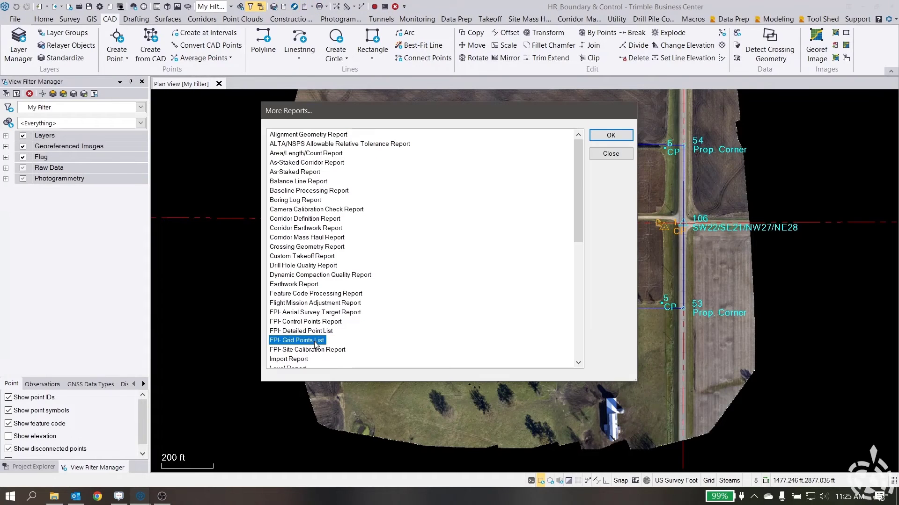
left_click(611, 135)
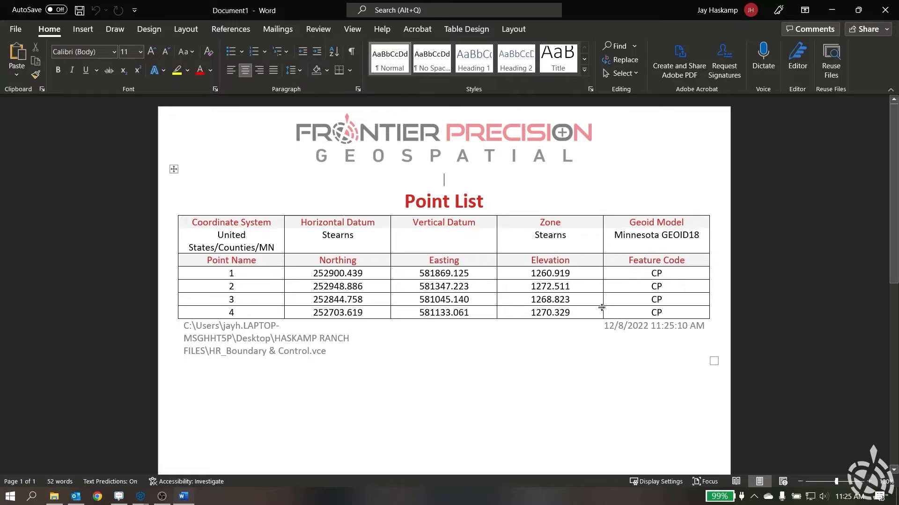
scroll(606, 309, "down", 3)
scroll(607, 310, "up", 3)
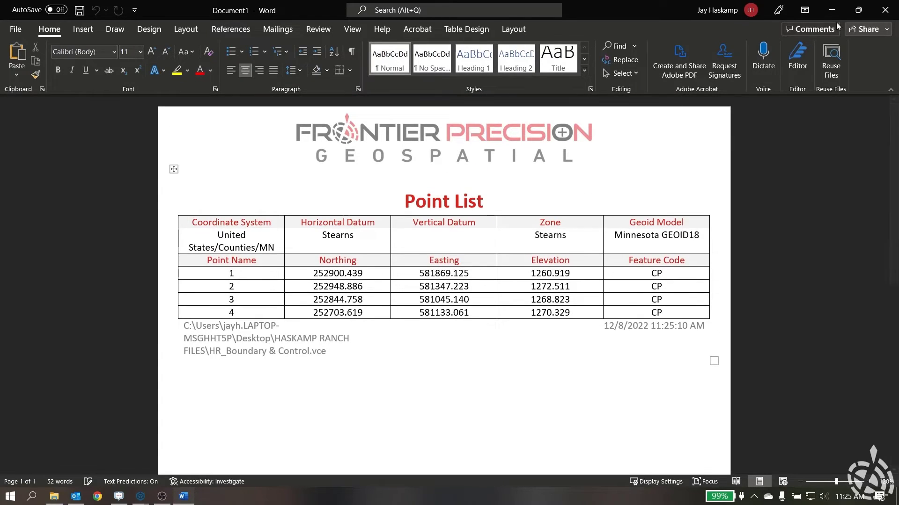
left_click(885, 10)
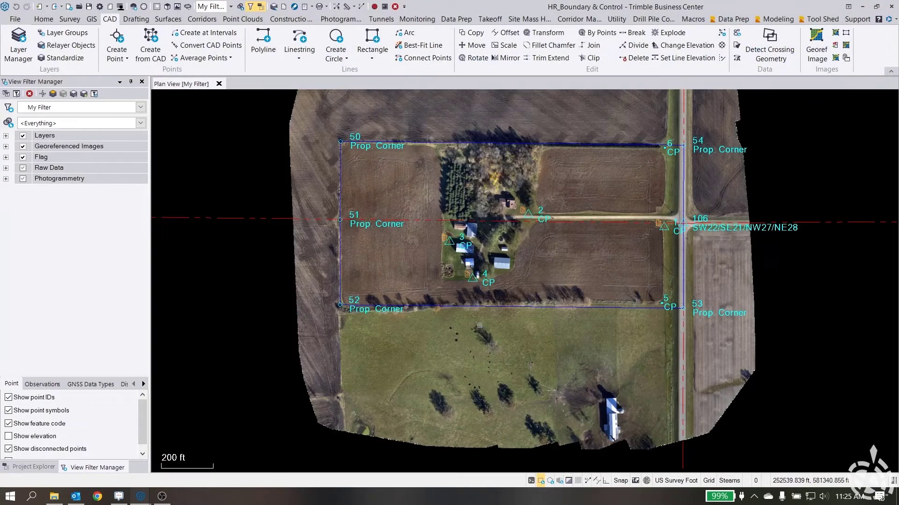
Switch to the unnamed project with the TBM GNSS points and generate the FPI- Site Calibration Report.
mouse_move(141, 500)
left_click(205, 447)
scroll(459, 328, "down", 2)
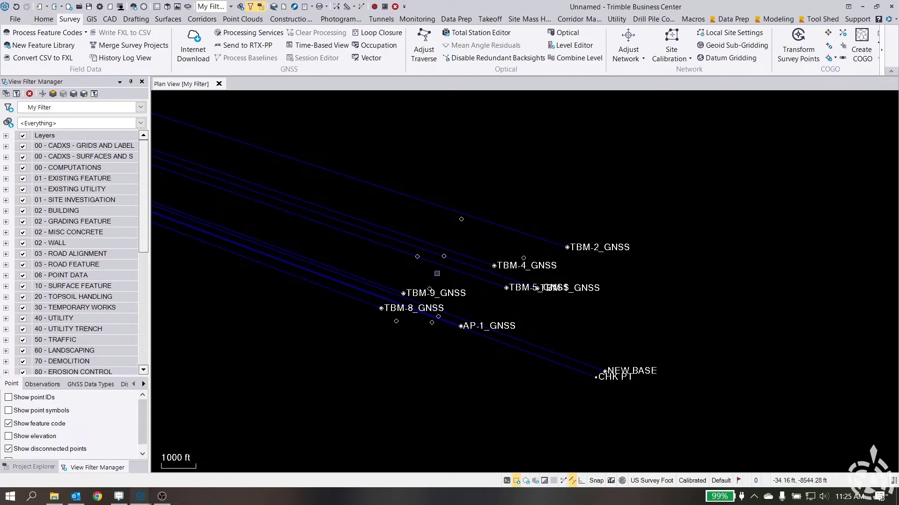
left_click(311, 6)
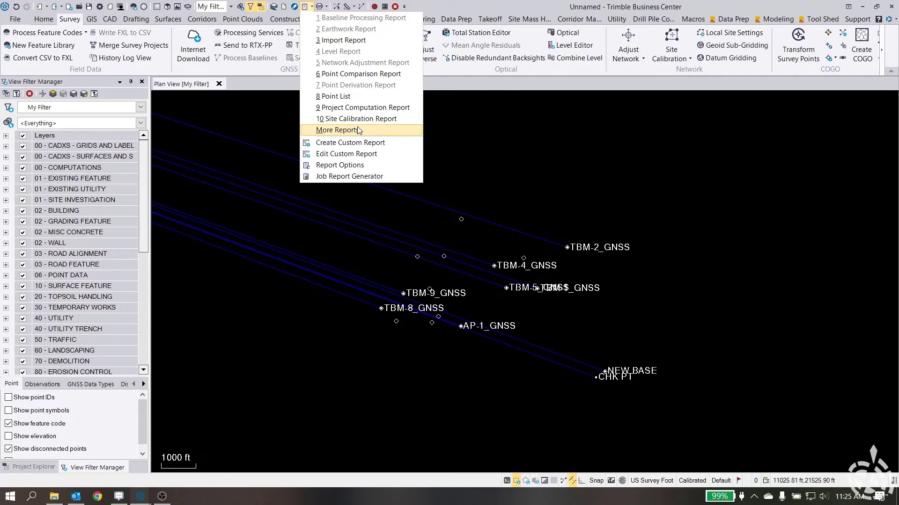
left_click(338, 130)
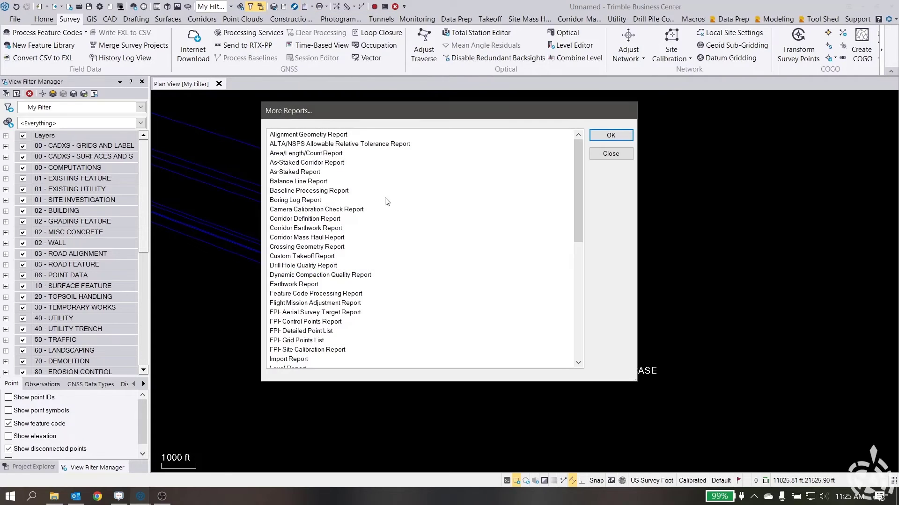
left_click(296, 350)
left_click(610, 135)
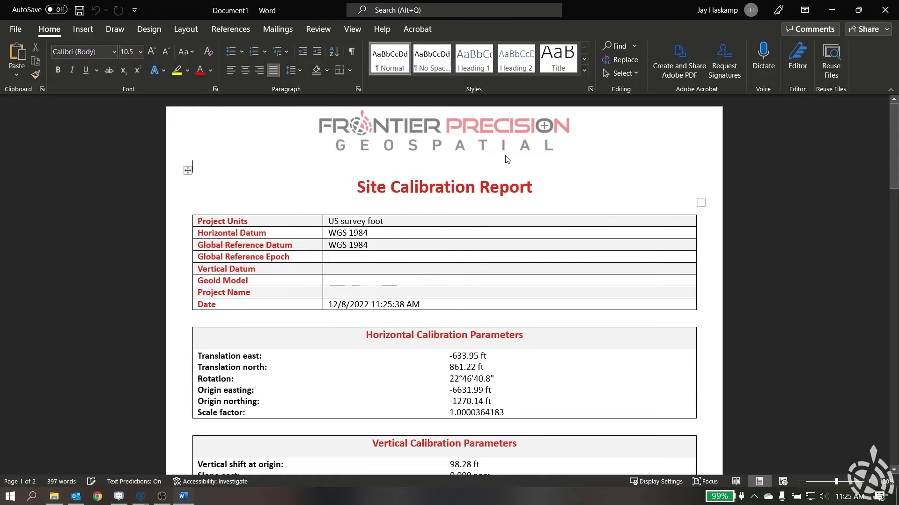
Examine the calibration parameters, residual summary and Point Residuals table in the site calibration report, and close the document.
scroll(567, 249, "down", 4)
scroll(568, 249, "down", 1)
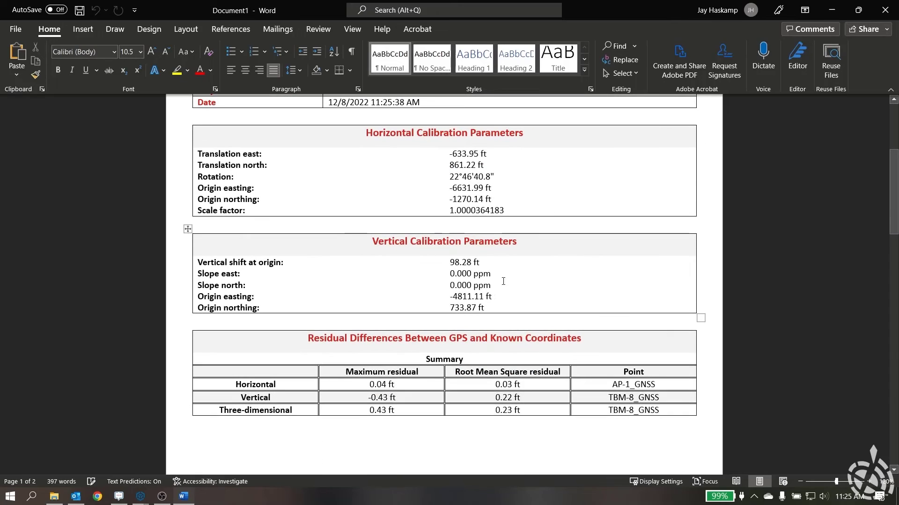
scroll(625, 271, "down", 1)
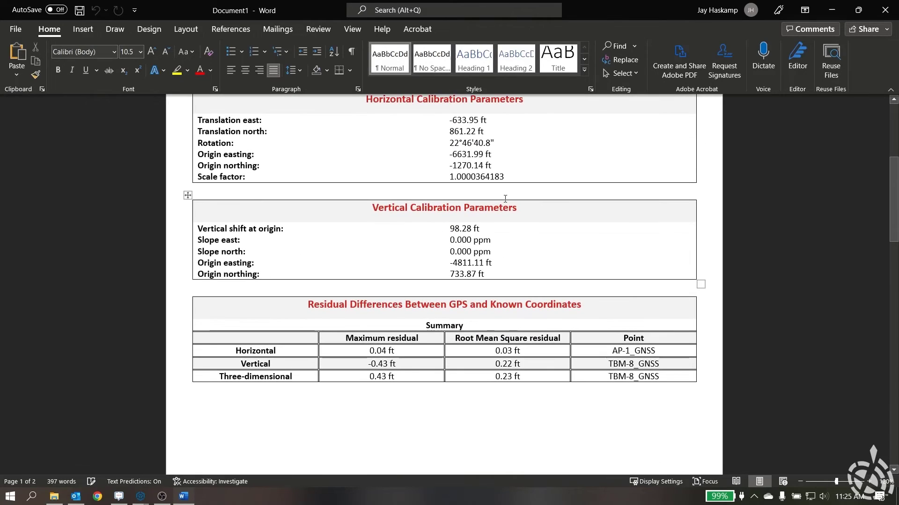
scroll(518, 203, "down", 12)
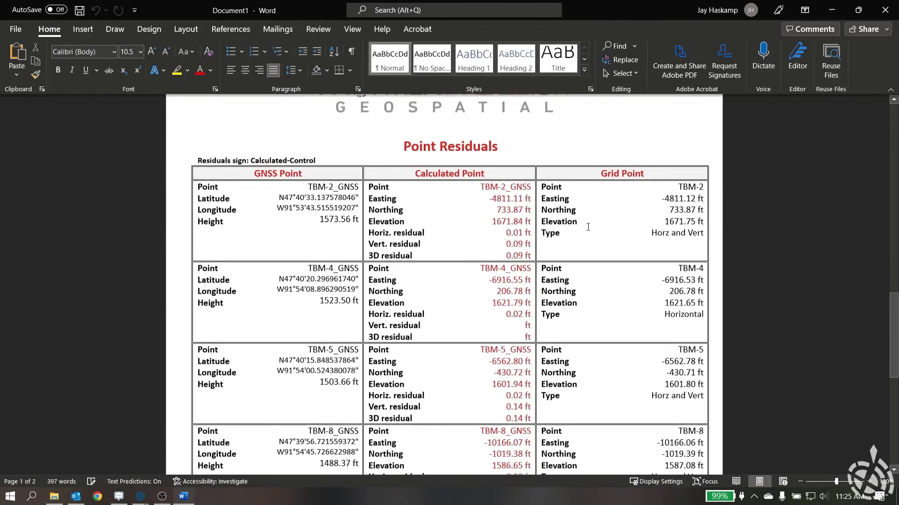
left_click_drag(416, 167, 482, 298)
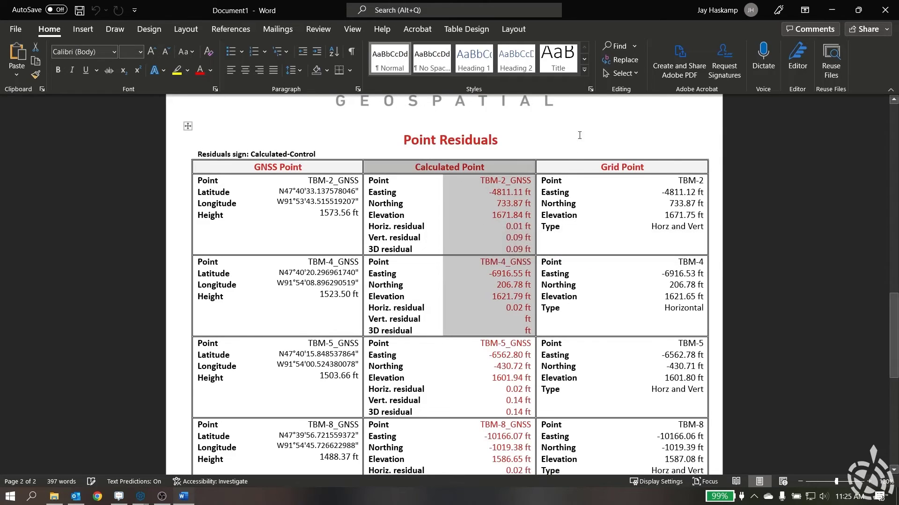
left_click(484, 274)
scroll(507, 208, "down", 6)
scroll(507, 209, "down", 5)
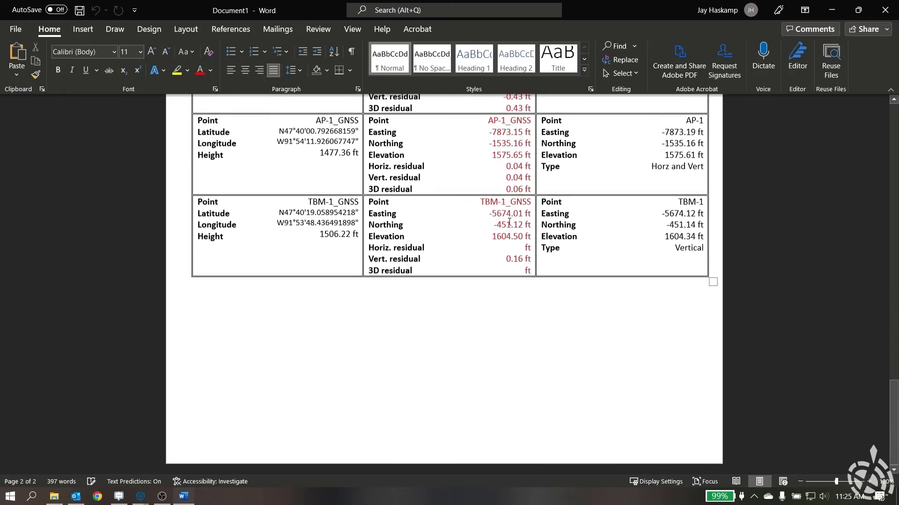
scroll(507, 224, "up", 17)
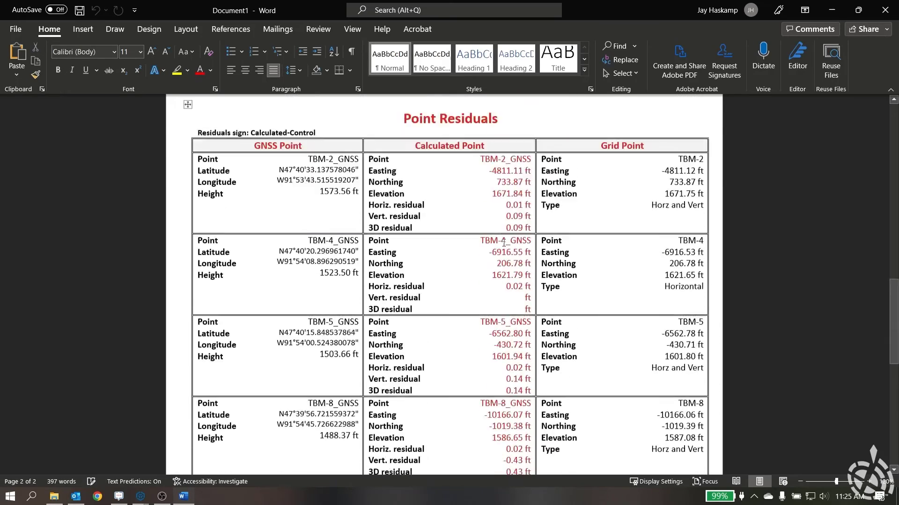
scroll(503, 234, "up", 5)
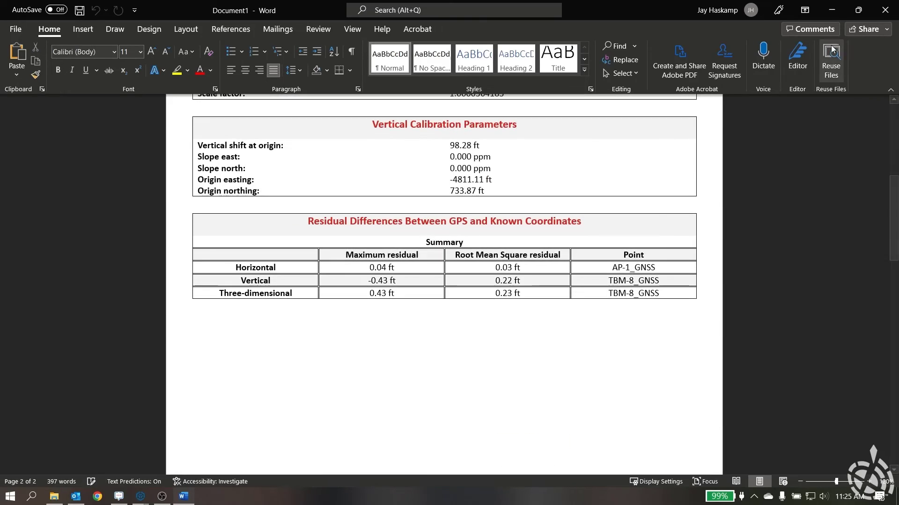
left_click(886, 12)
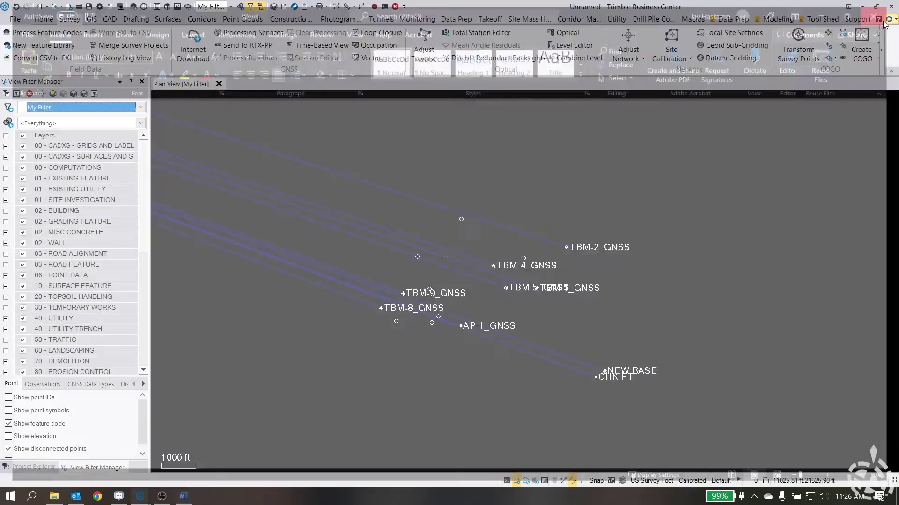